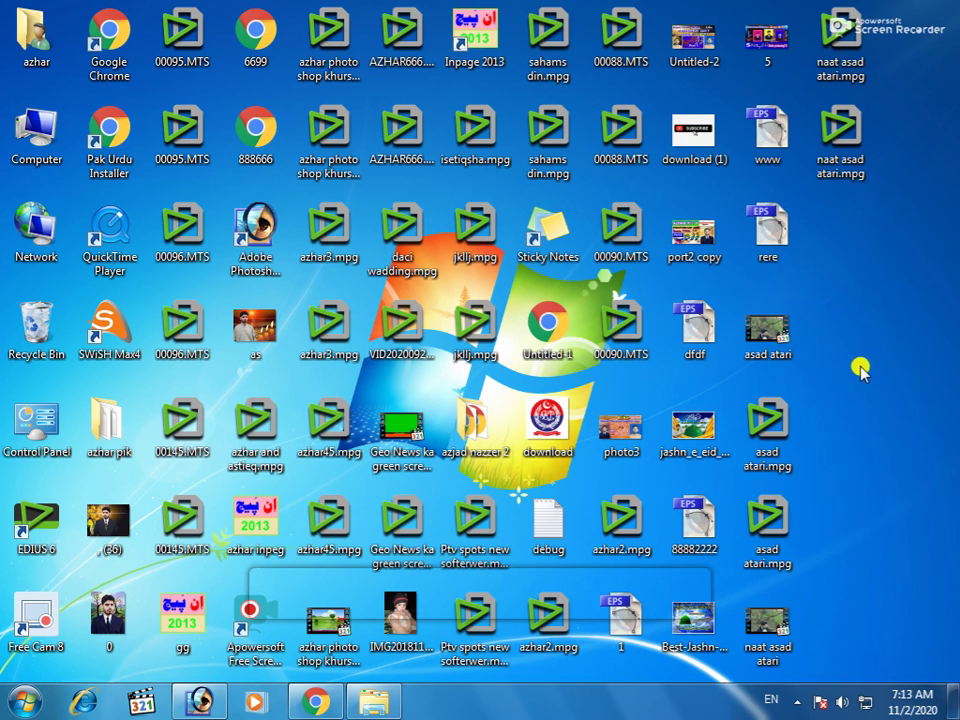
- Switch to Adobe Photoshop with the blank open-book image
double_click(694, 132)
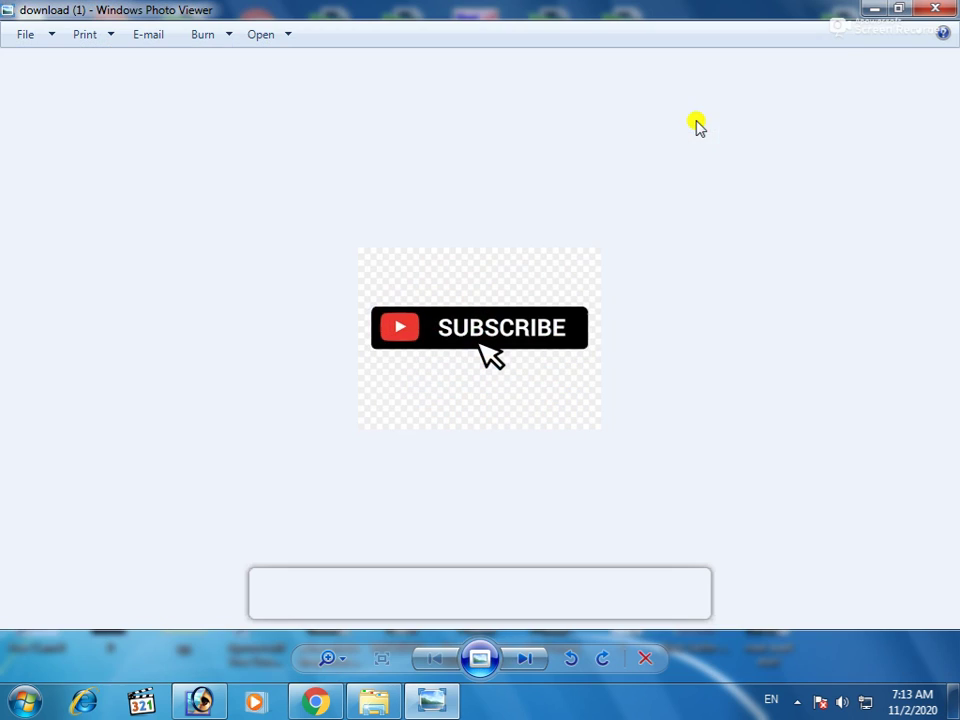
click(933, 18)
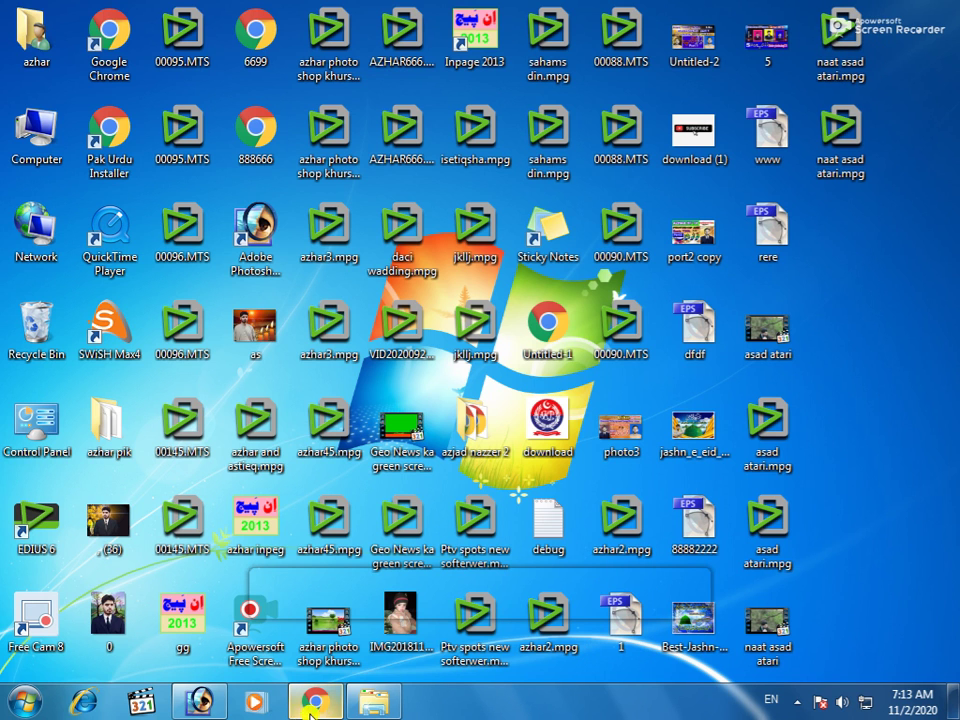
mouse_move(330, 710)
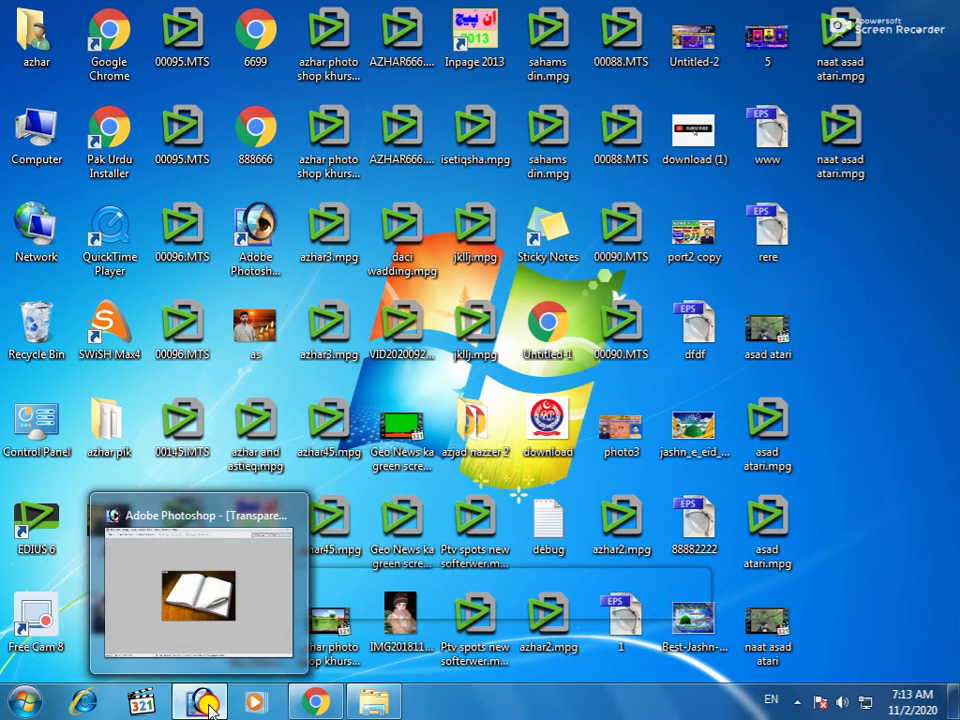
click(199, 701)
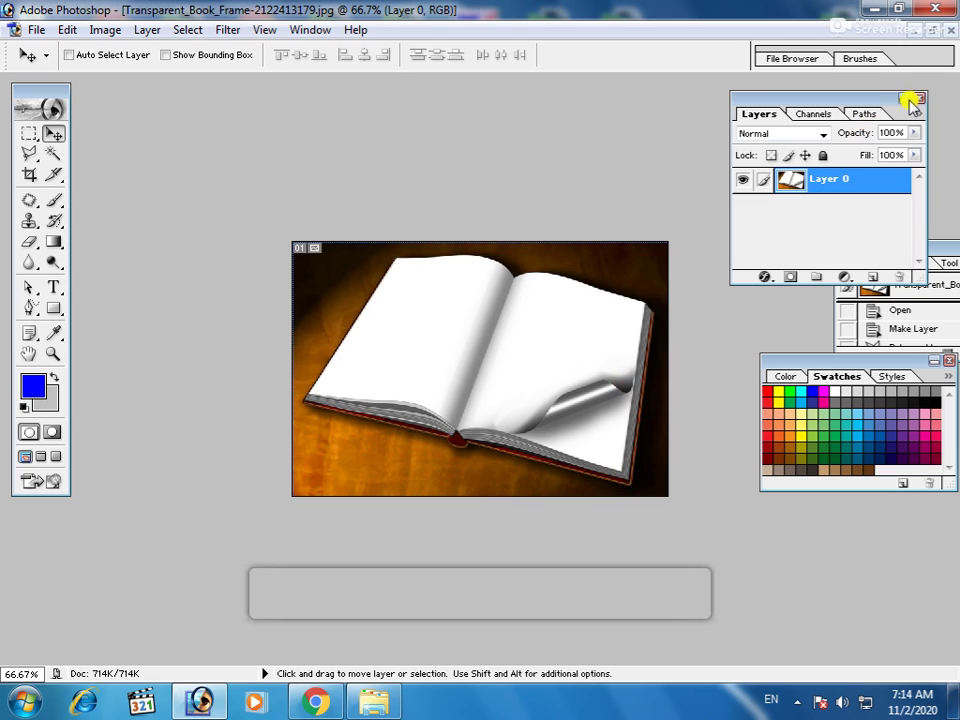
click(930, 36)
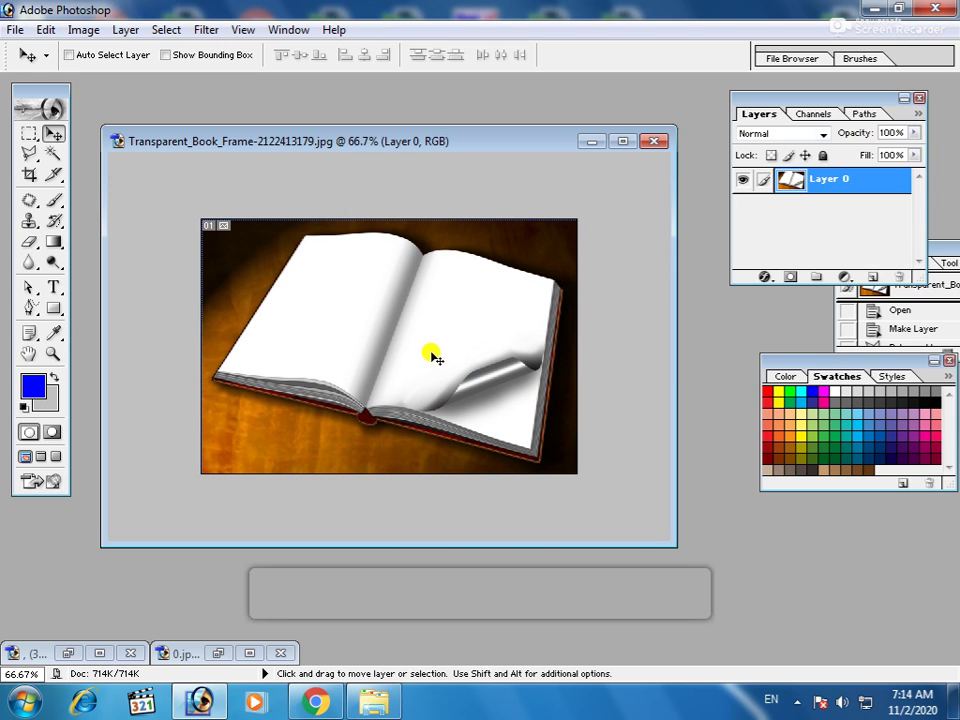
click(622, 143)
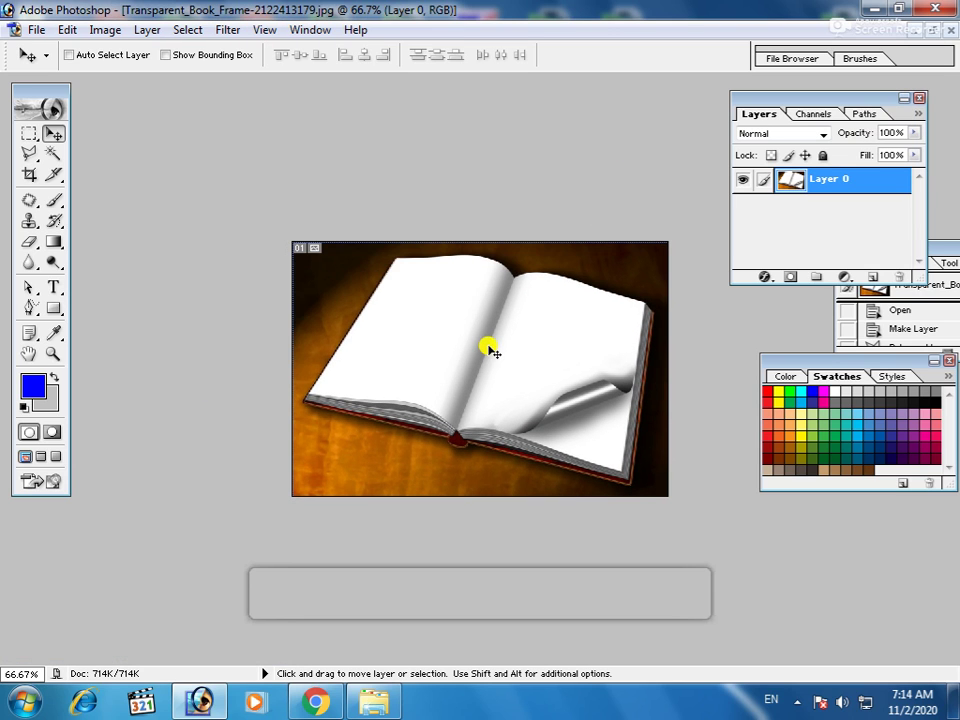
key(z)
click(530, 296)
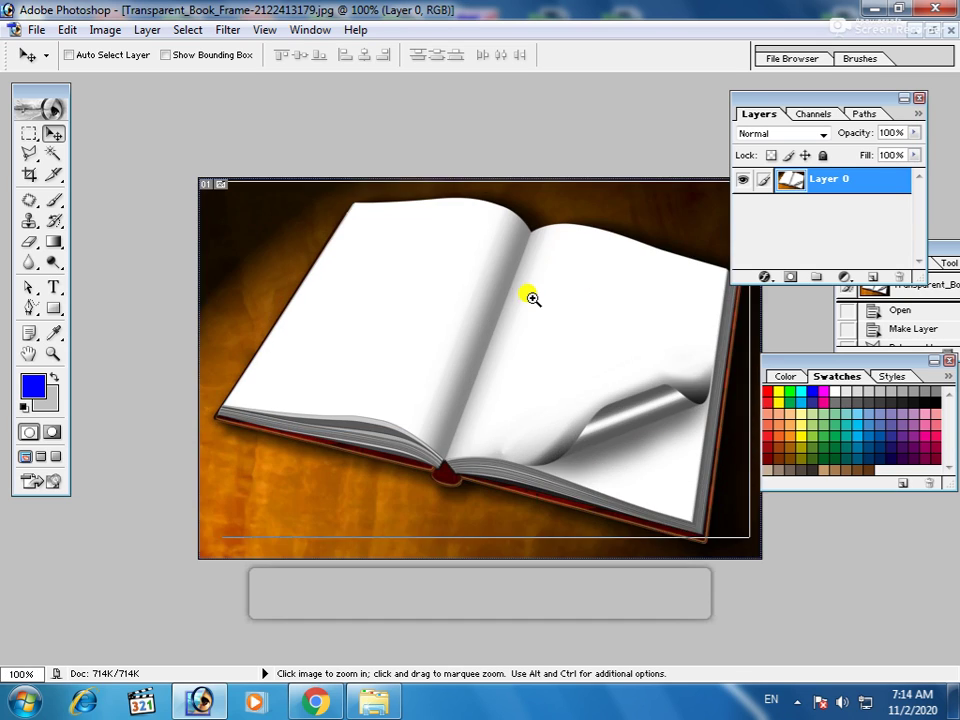
click(531, 297)
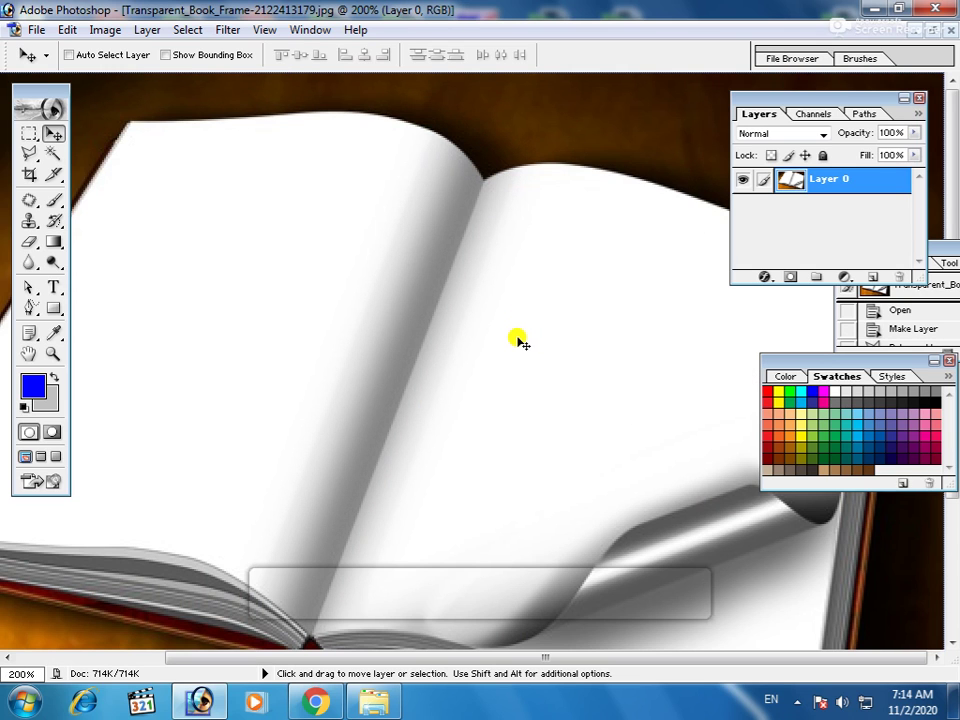
alt+click(517, 338)
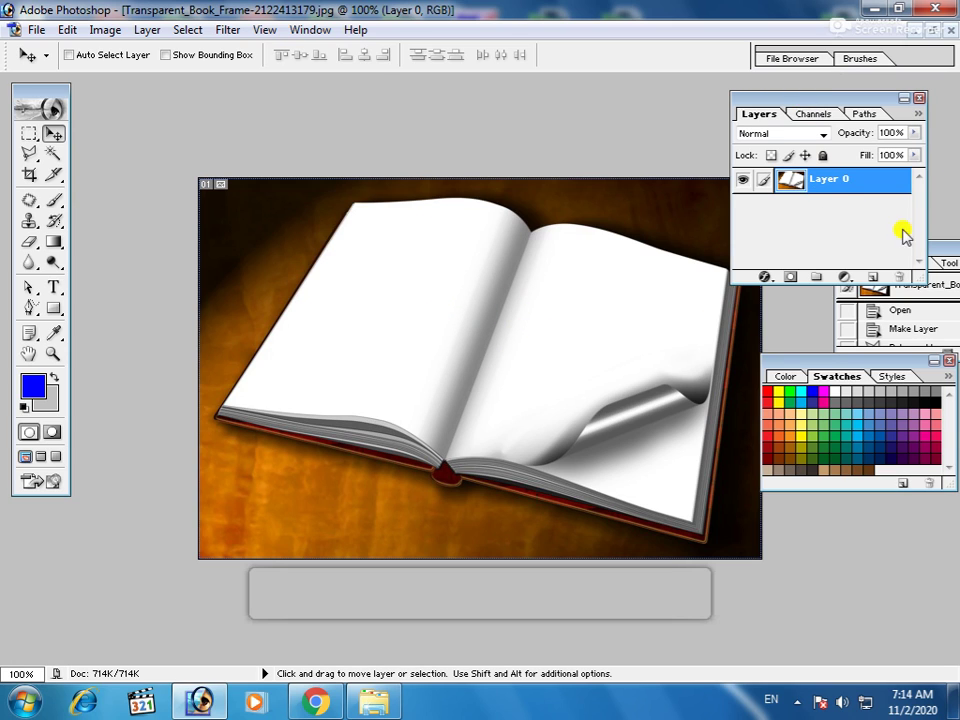
- Undo the earlier selections and layer conversion, and convert the Background into an editable layer named Layer 0
key(ctrl+alt+z)
key(ctrl+alt+z)
key(ctrl+alt+z)
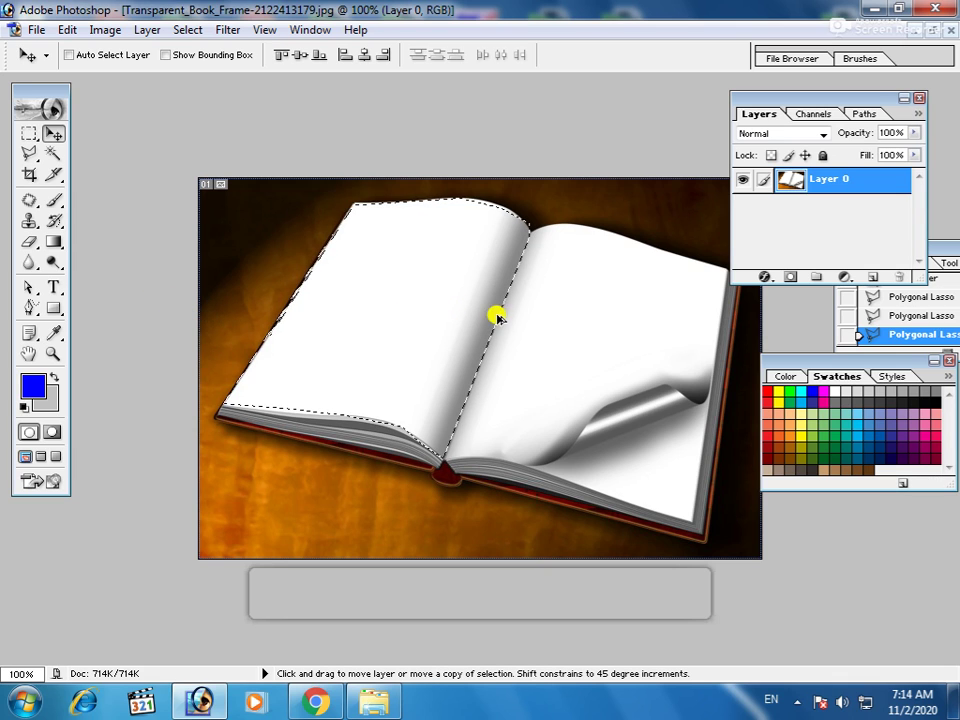
key(ctrl+alt+z)
key(ctrl+alt+z)
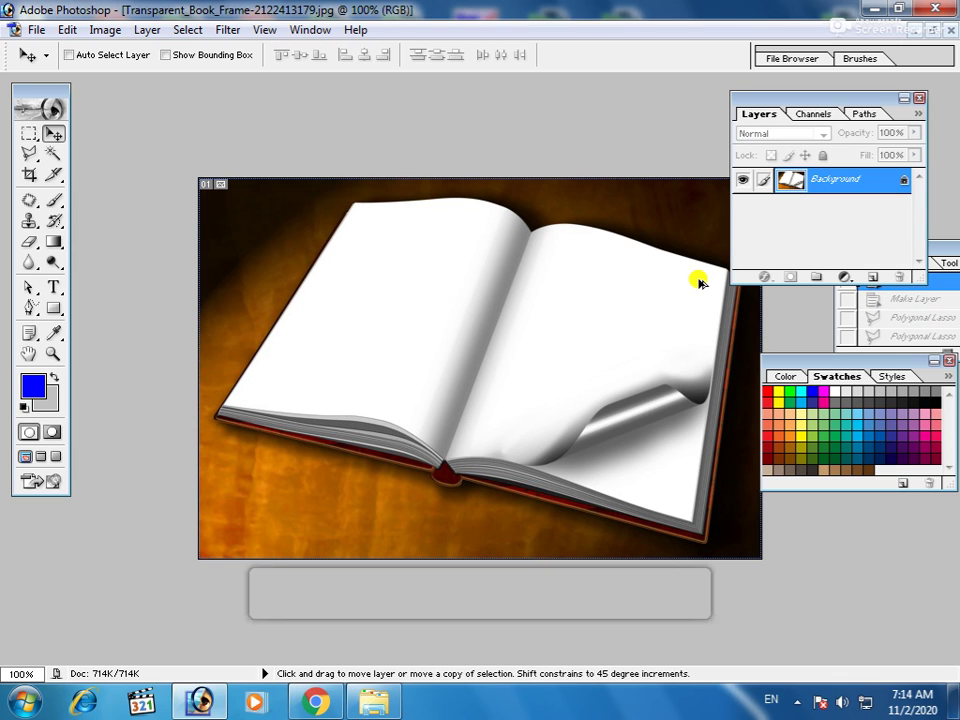
double_click(846, 180)
click(614, 320)
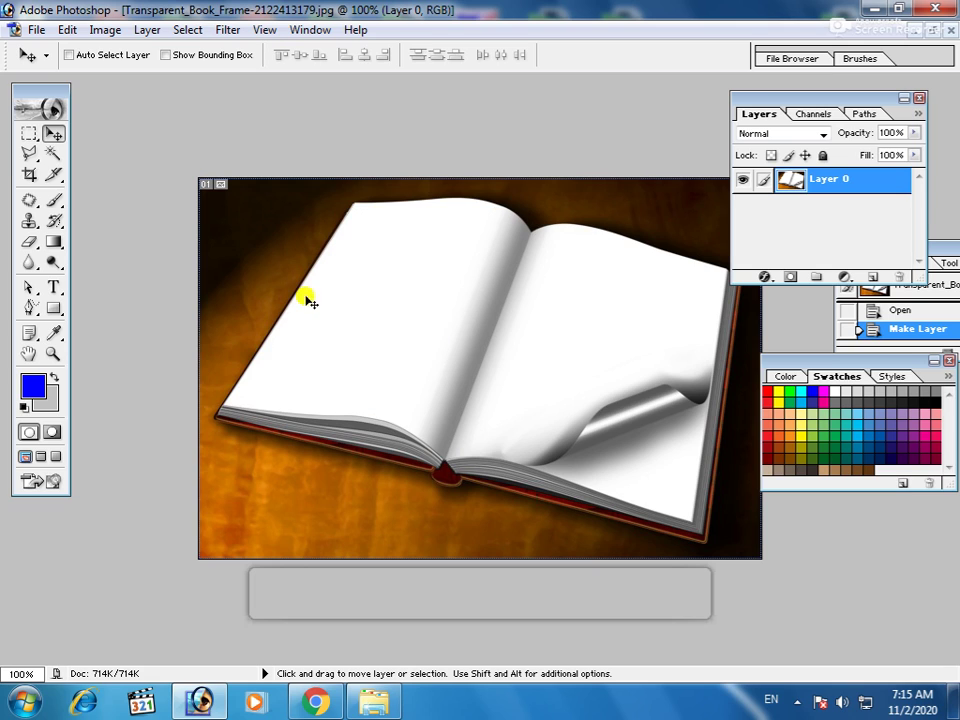
- Start a Polygonal Lasso selection at the lower end of the spine and trace the left page's bottom edge to its outer corner
click(28, 153)
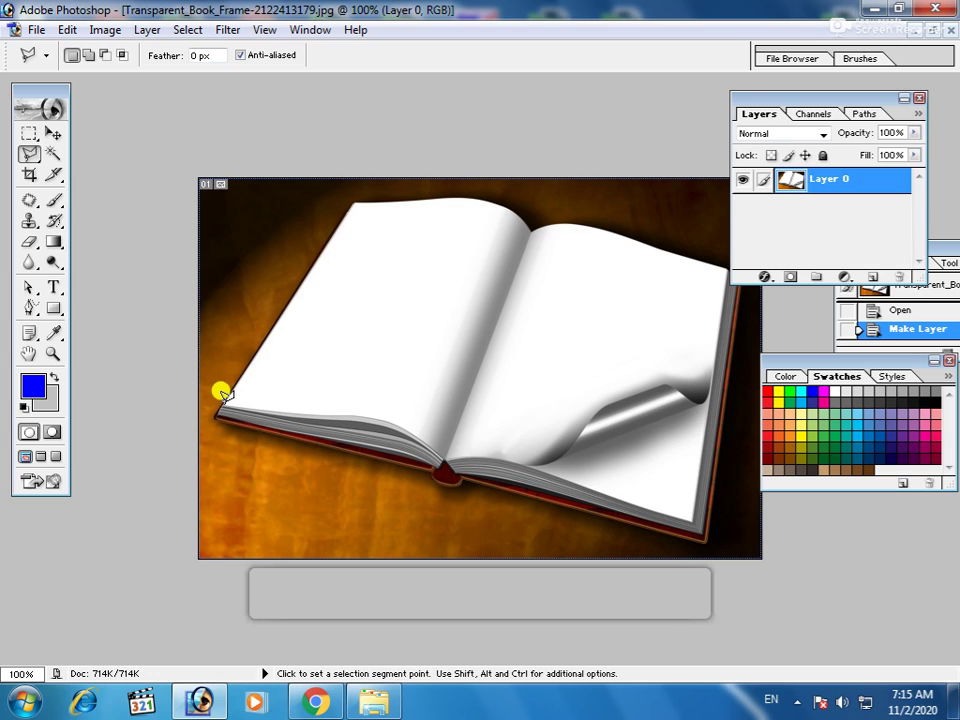
key(ctrl)
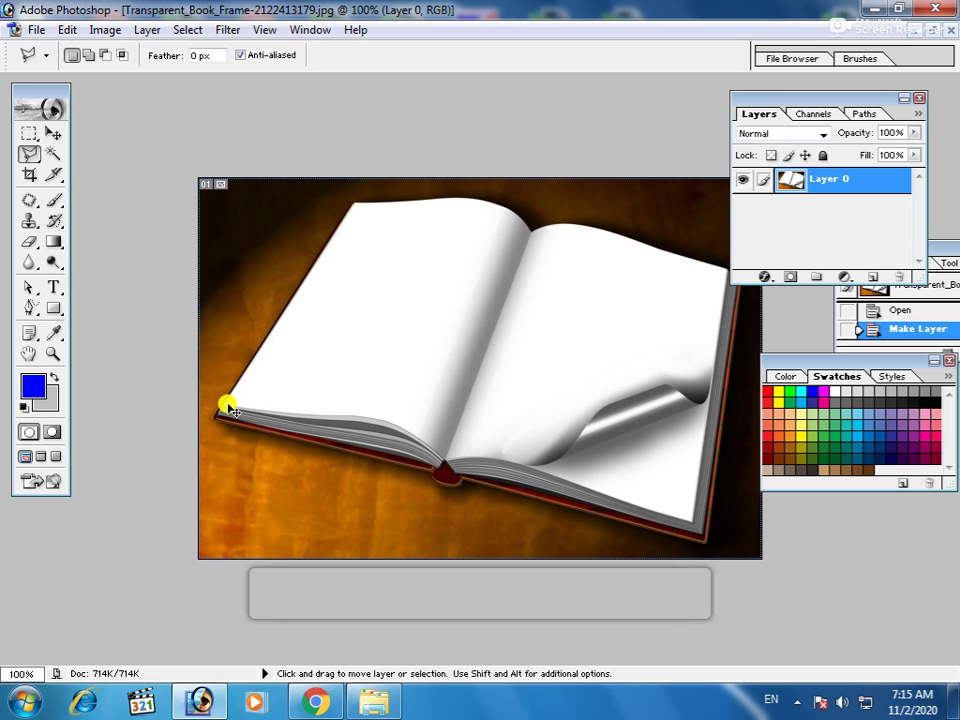
key(ctrl+space)
click(228, 403)
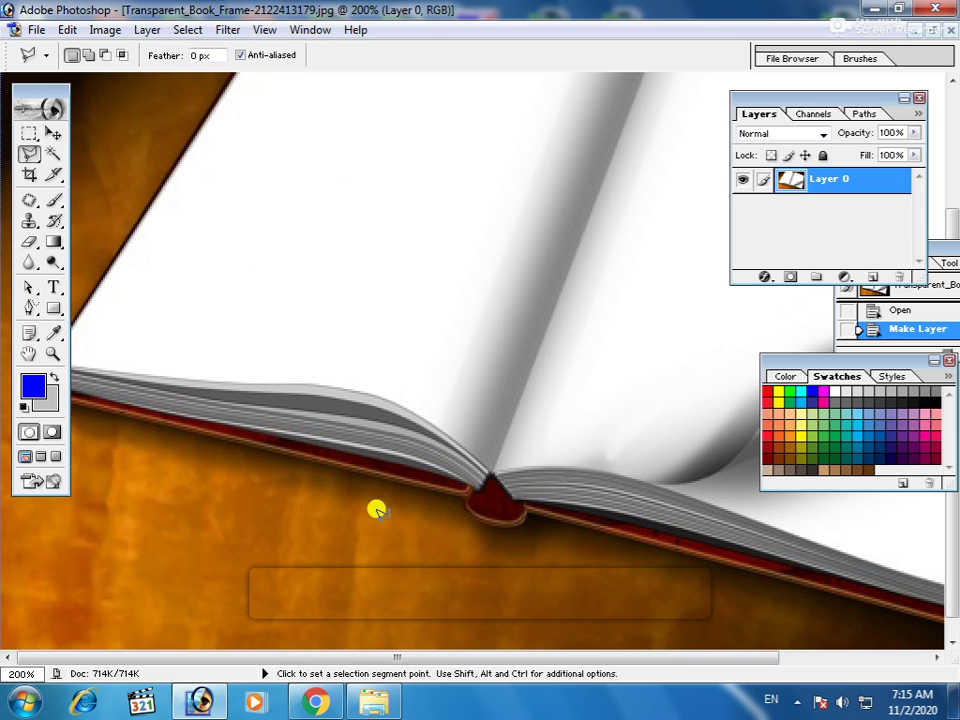
mouse_move(371, 658)
mouse_down()
mouse_move(662, 666)
mouse_move(364, 658)
mouse_up()
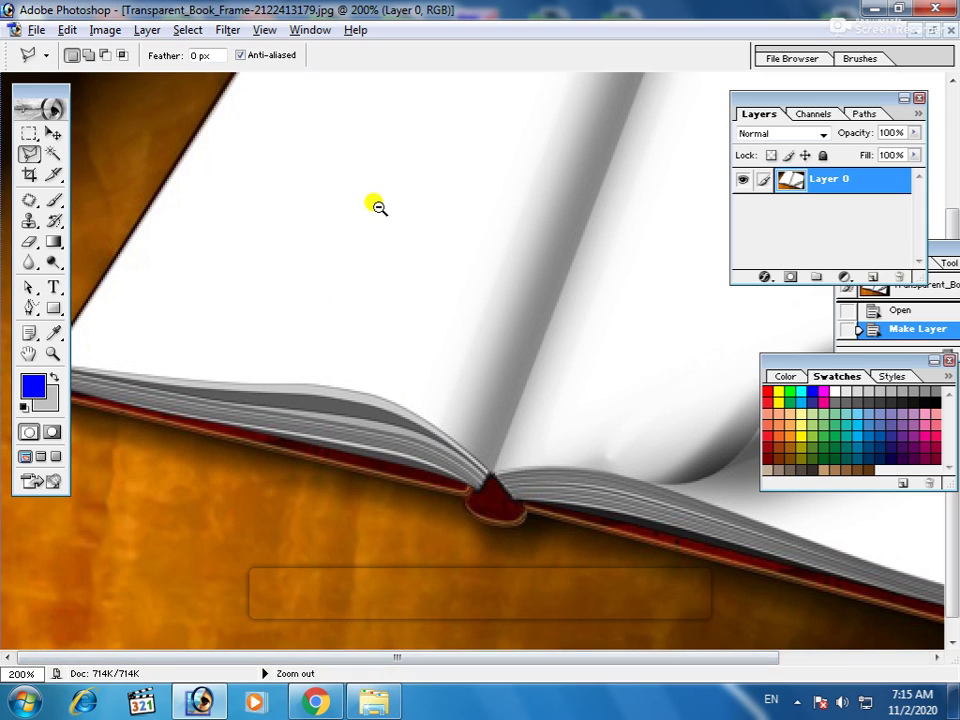
alt+click(349, 188)
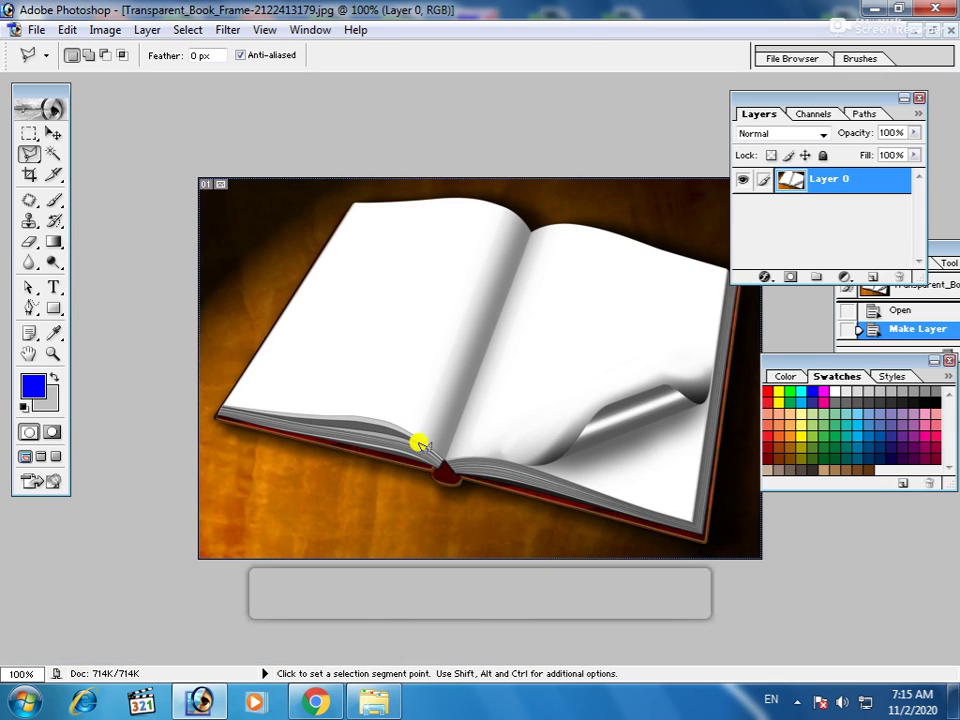
ctrl+click(173, 253)
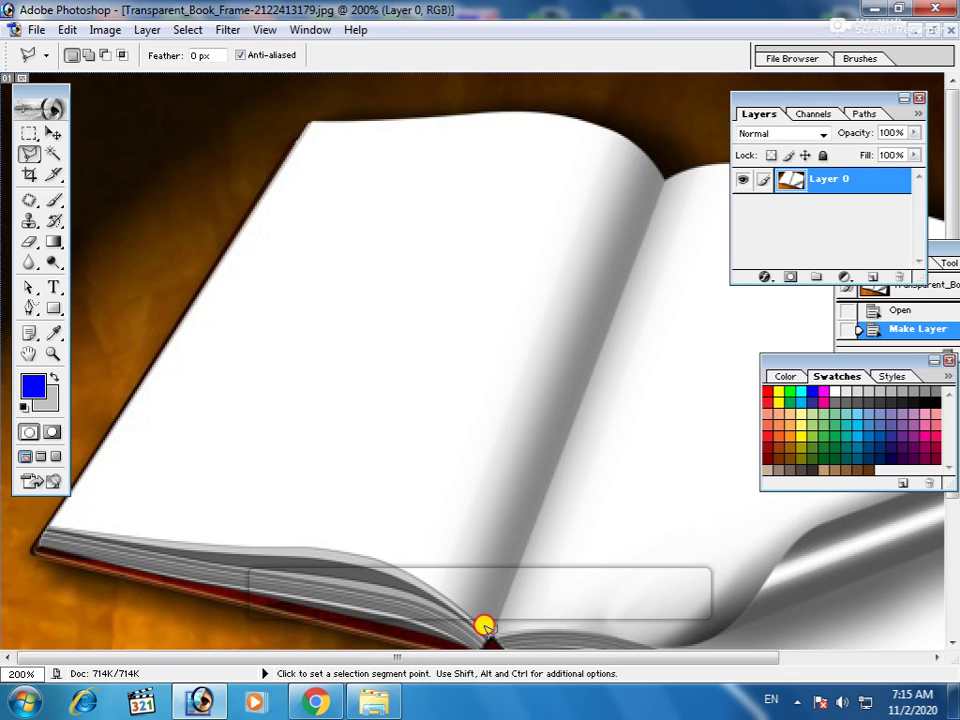
click(430, 580)
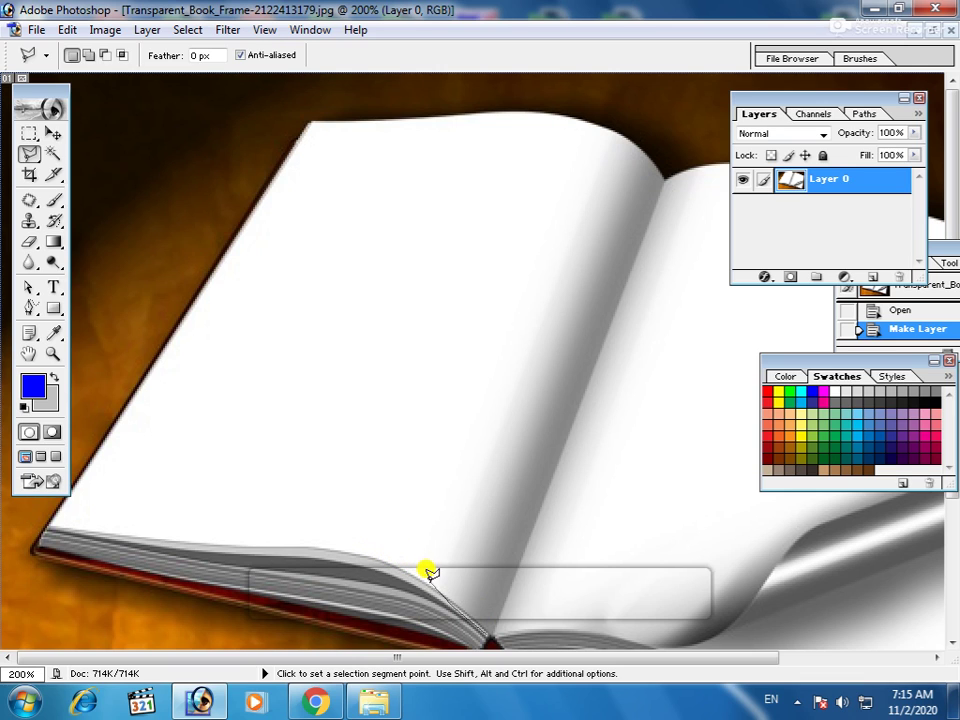
click(370, 555)
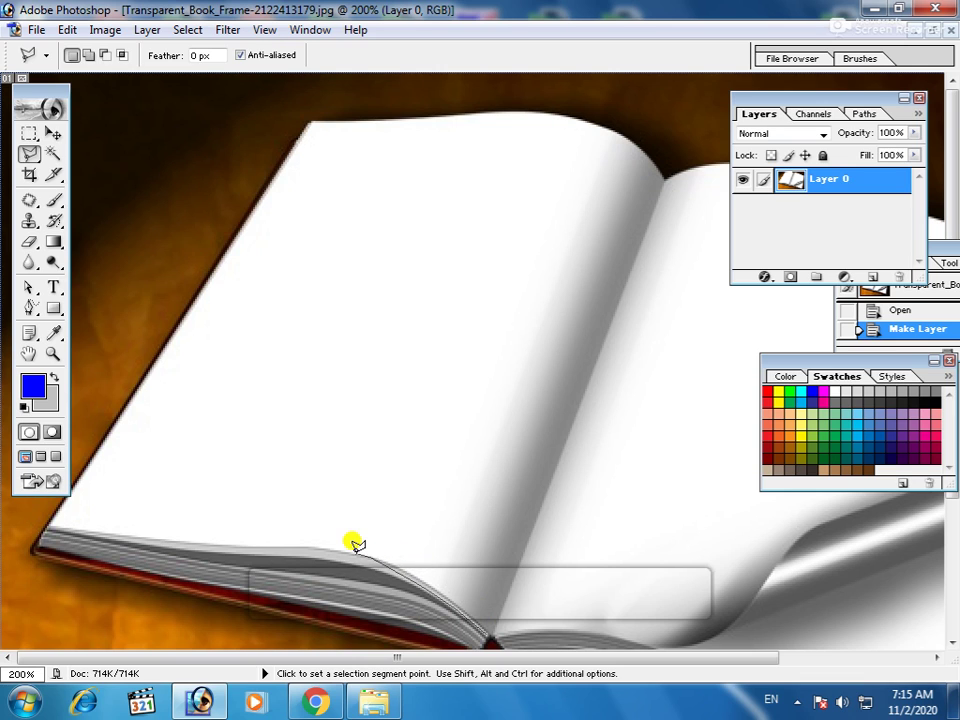
click(336, 541)
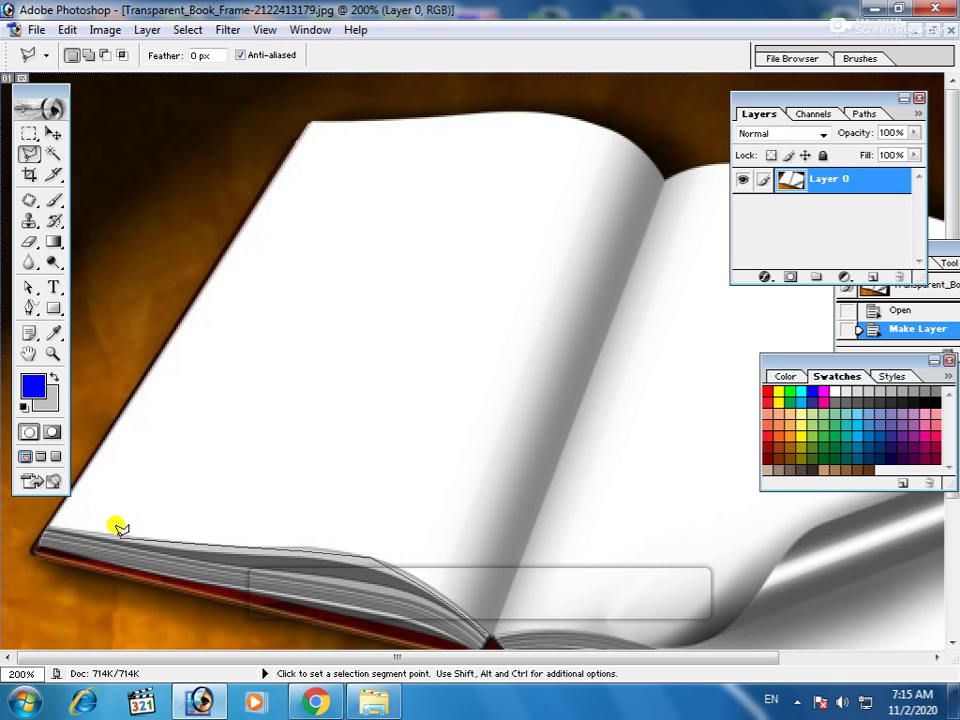
click(46, 518)
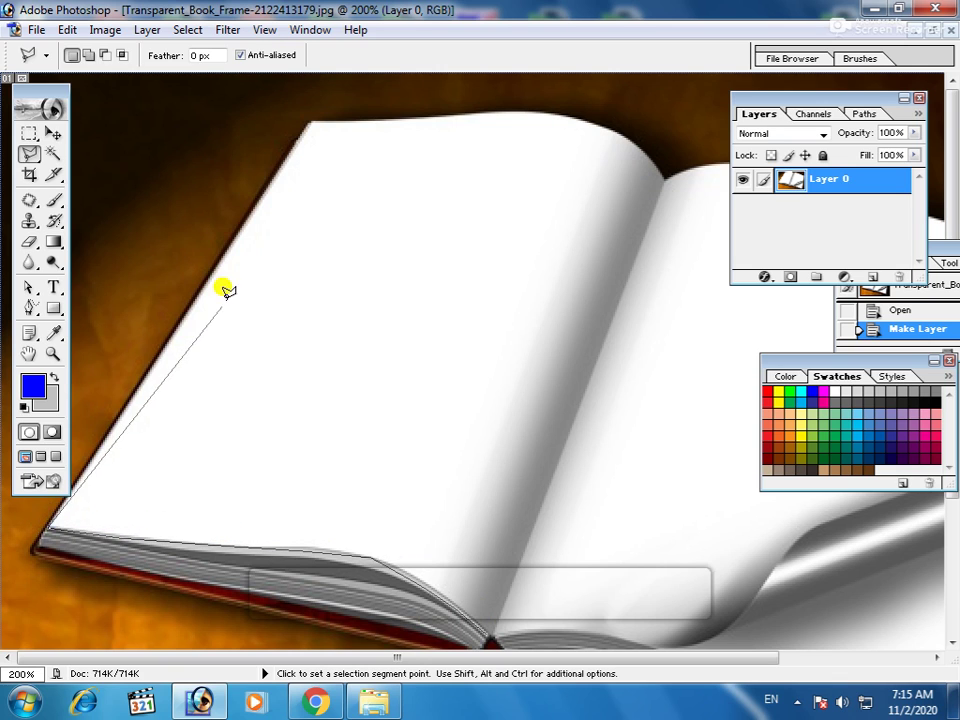
- Continue the lasso outline along the left page's outer edge, top edge and spine, and close the selection
click(314, 119)
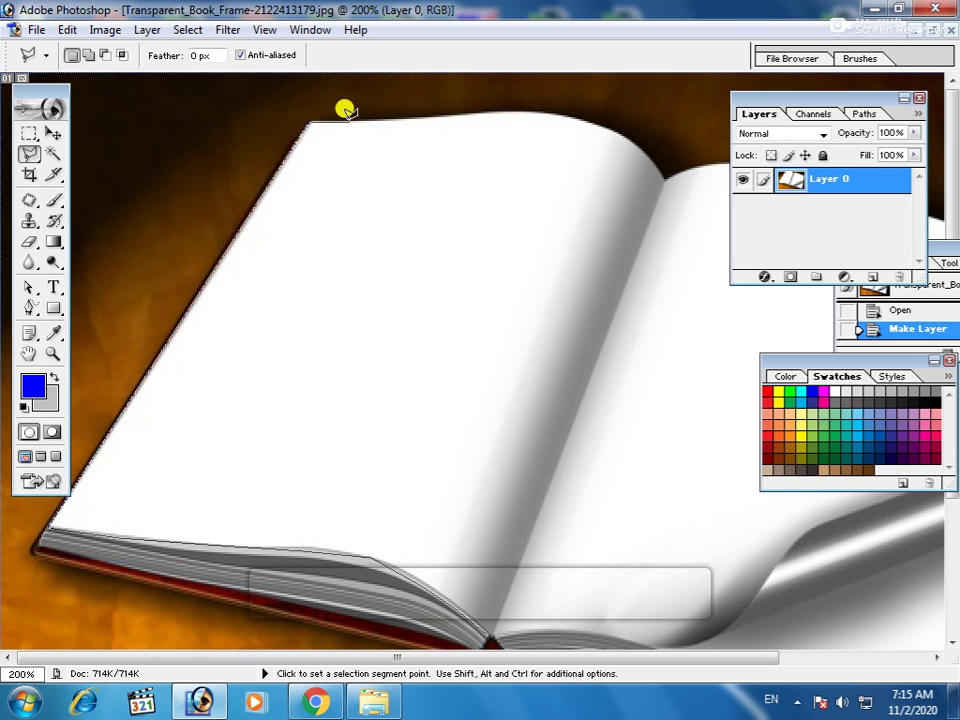
click(477, 106)
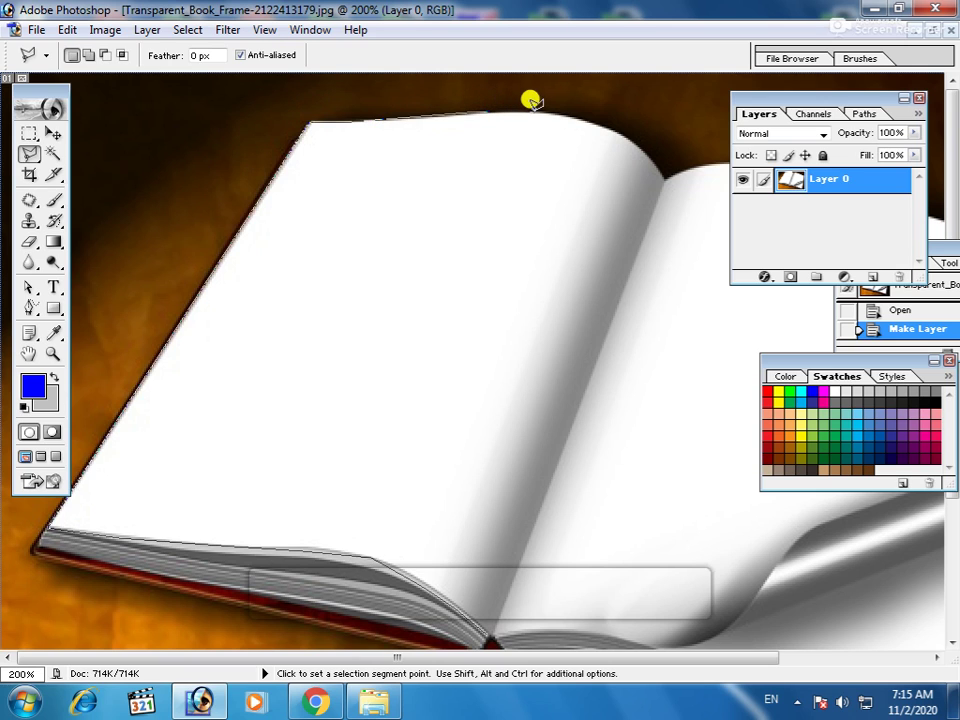
click(623, 124)
click(664, 176)
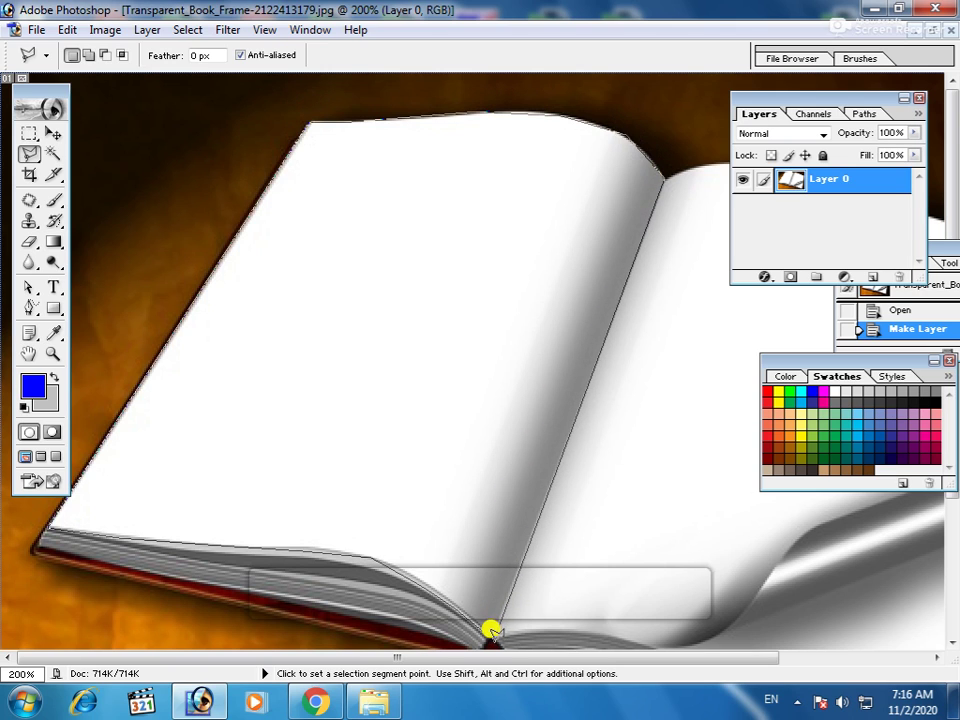
click(489, 636)
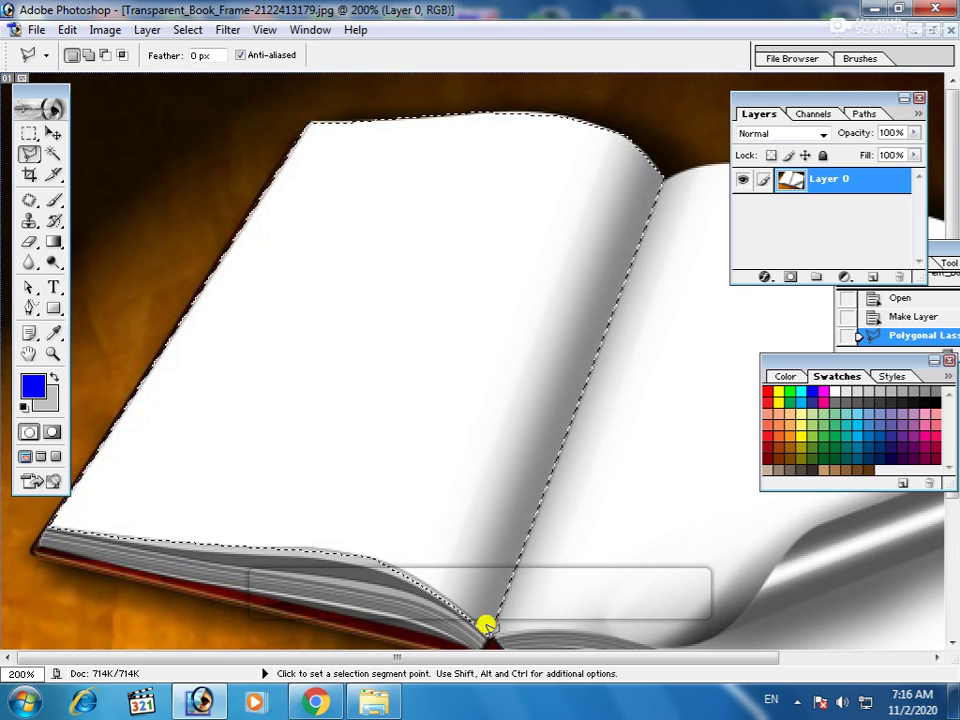
key(Return)
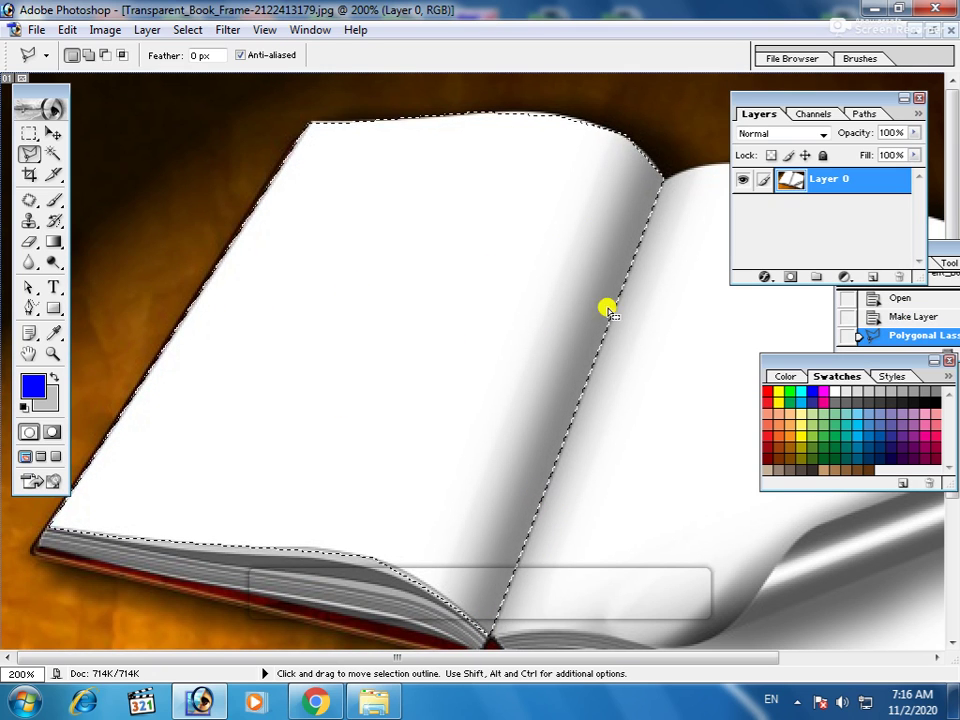
- Unmaximize the book document, bring up the minimized 0.jpg portrait and place its window beside the book
key(alt+space)
alt+click(481, 260)
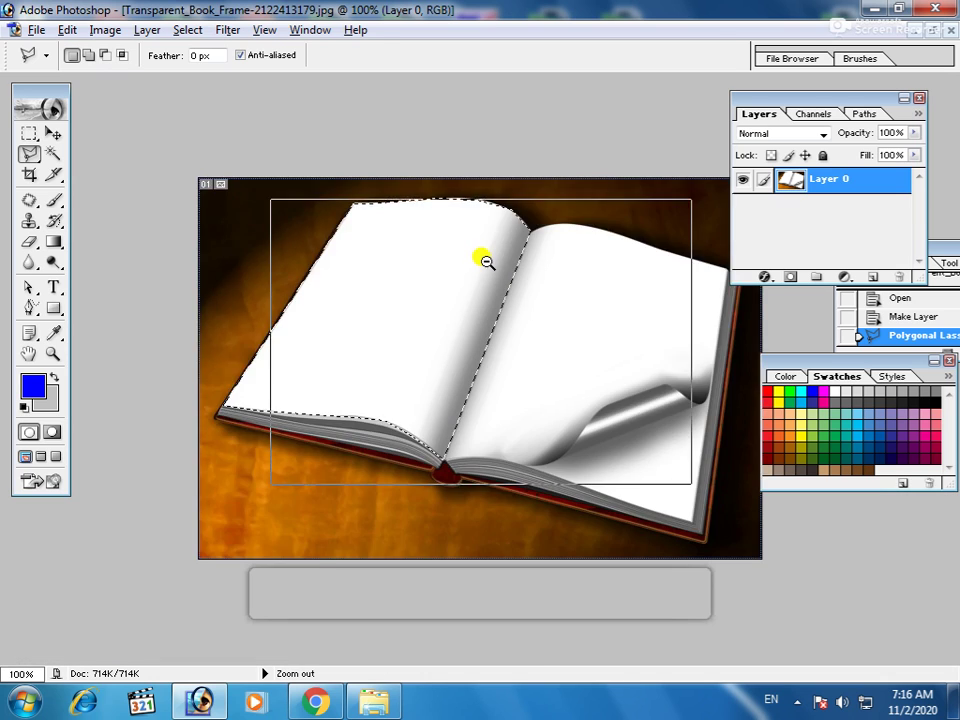
alt+click(482, 261)
click(933, 31)
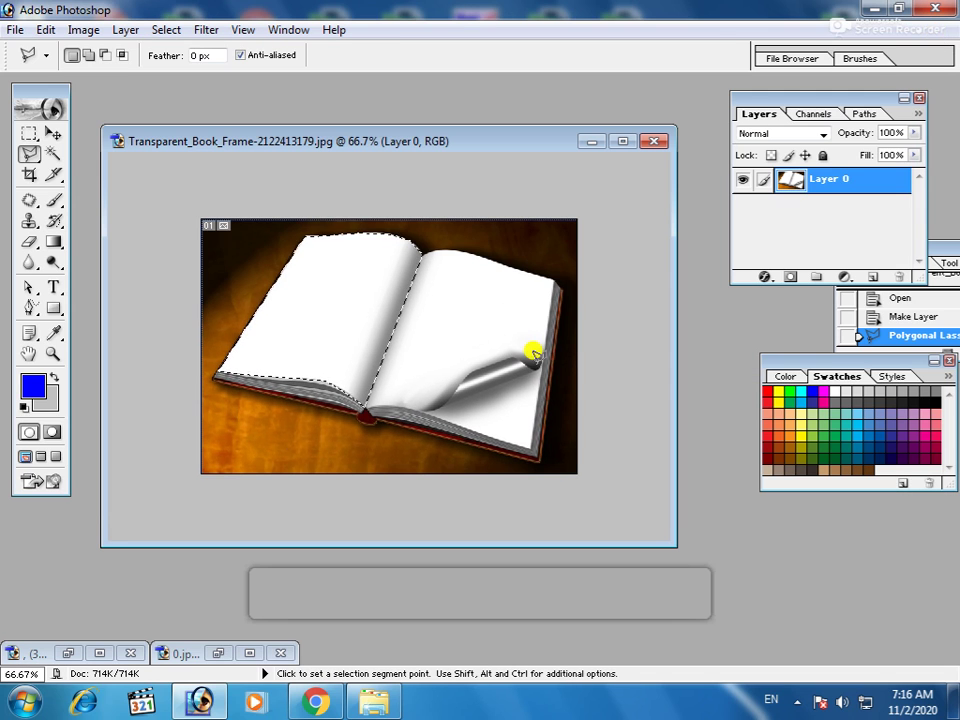
click(215, 651)
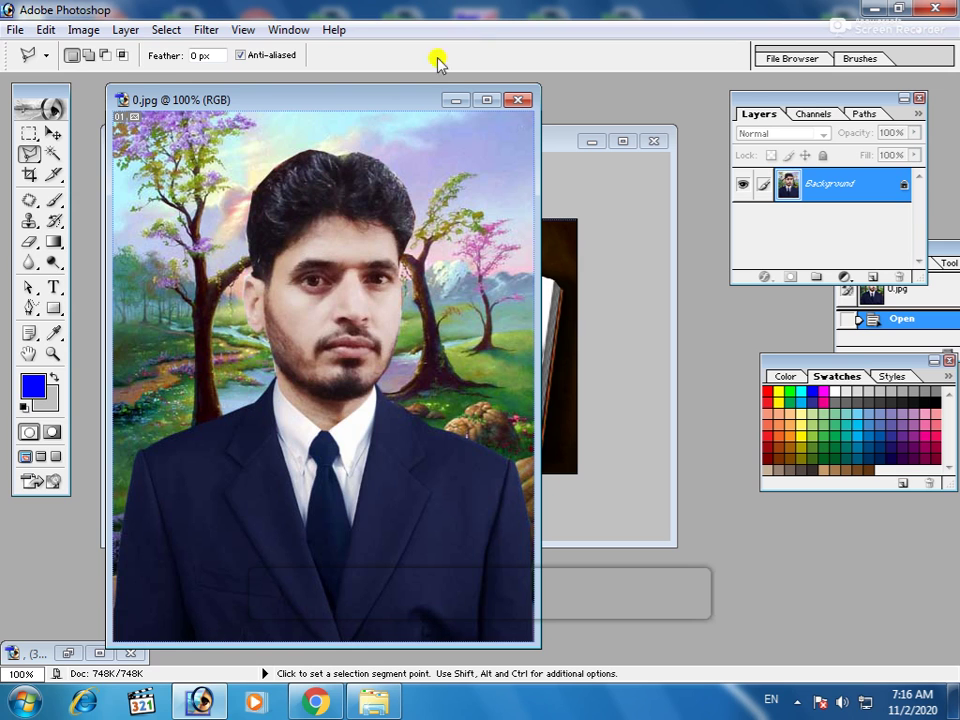
drag(330, 103, 621, 92)
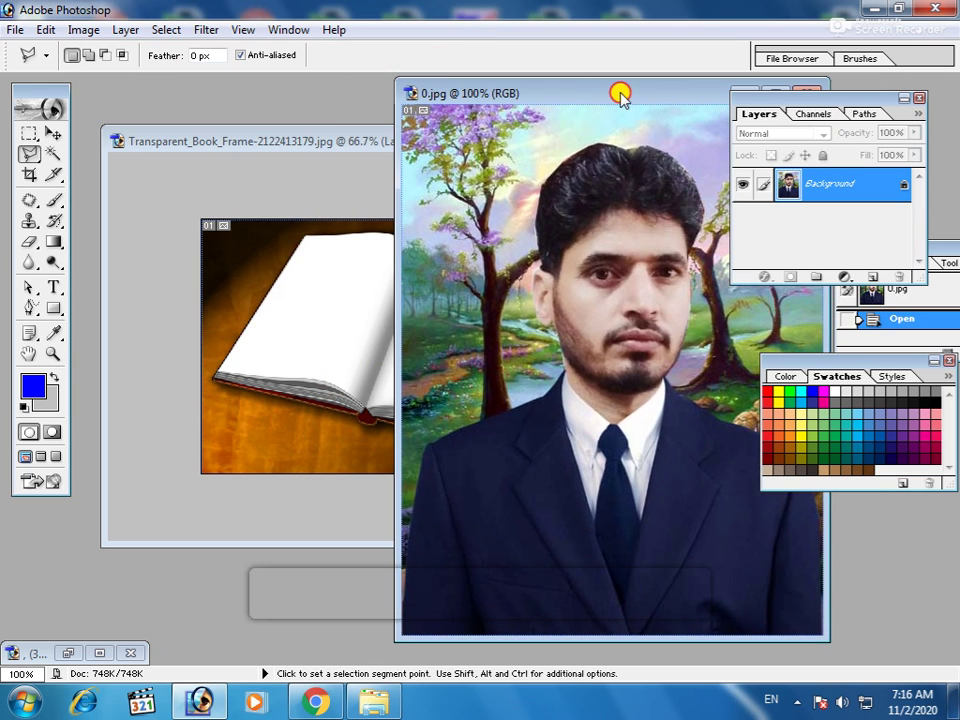
- Try to place the 0.jpg portrait over the book's left page as a new layer with the Move tool
click(53, 132)
click(222, 160)
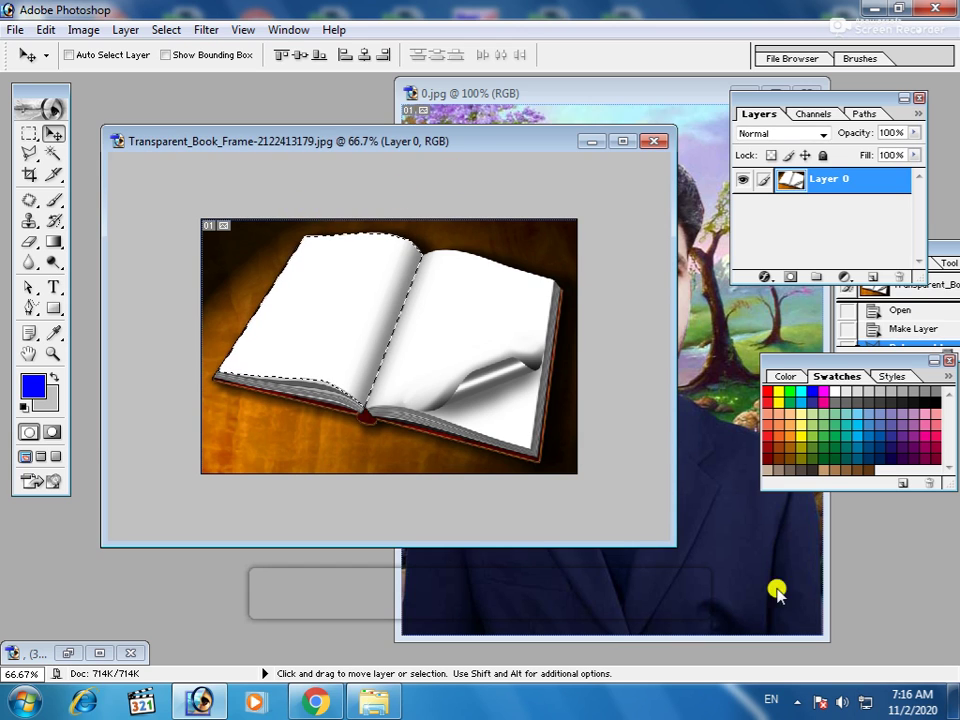
mouse_move(677, 636)
mouse_down()
mouse_move(296, 321)
mouse_move(379, 373)
mouse_move(329, 352)
mouse_move(380, 318)
mouse_move(454, 429)
mouse_move(354, 317)
mouse_move(400, 322)
mouse_up()
click(622, 141)
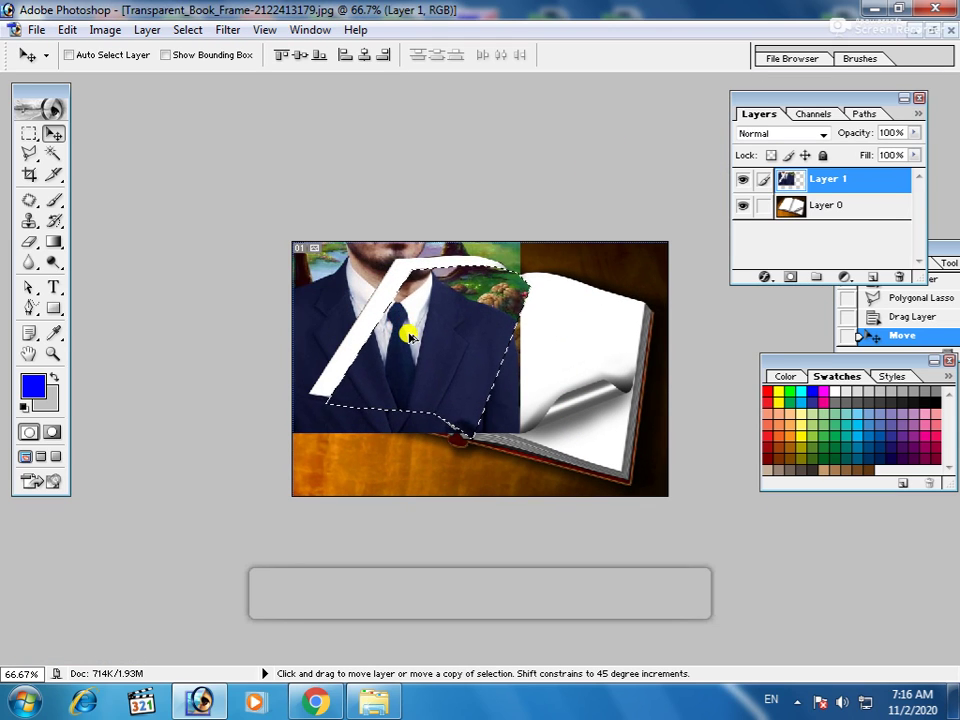
key(ctrl+alt+z)
key(ctrl+alt+z)
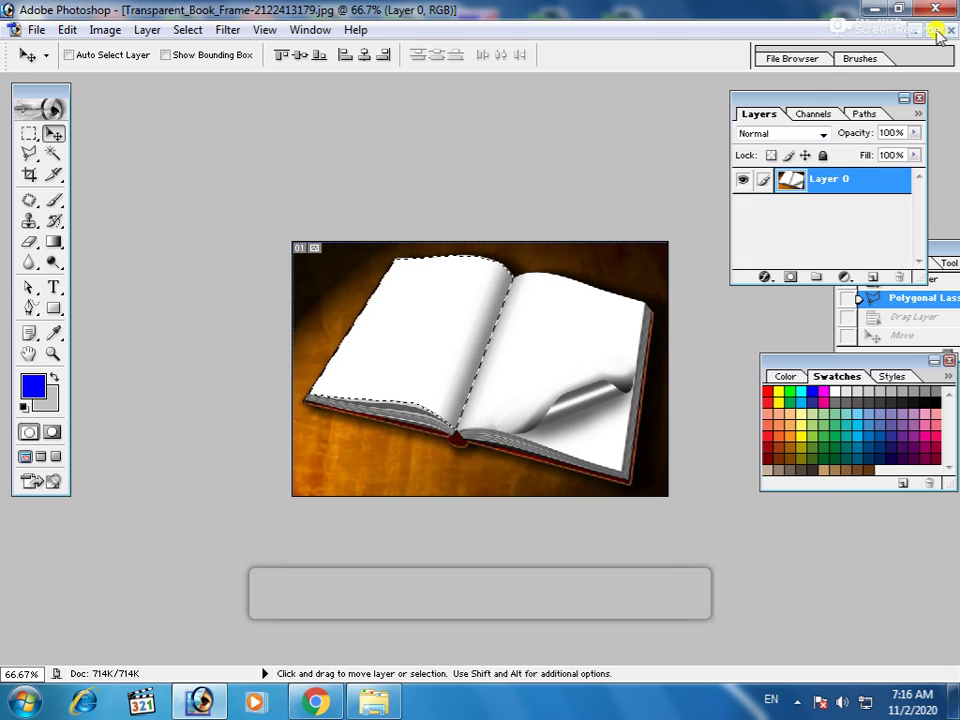
- Switch from the book document back to the 0.jpg portrait and maximize its window
click(932, 29)
click(742, 540)
drag(605, 97, 435, 111)
click(606, 112)
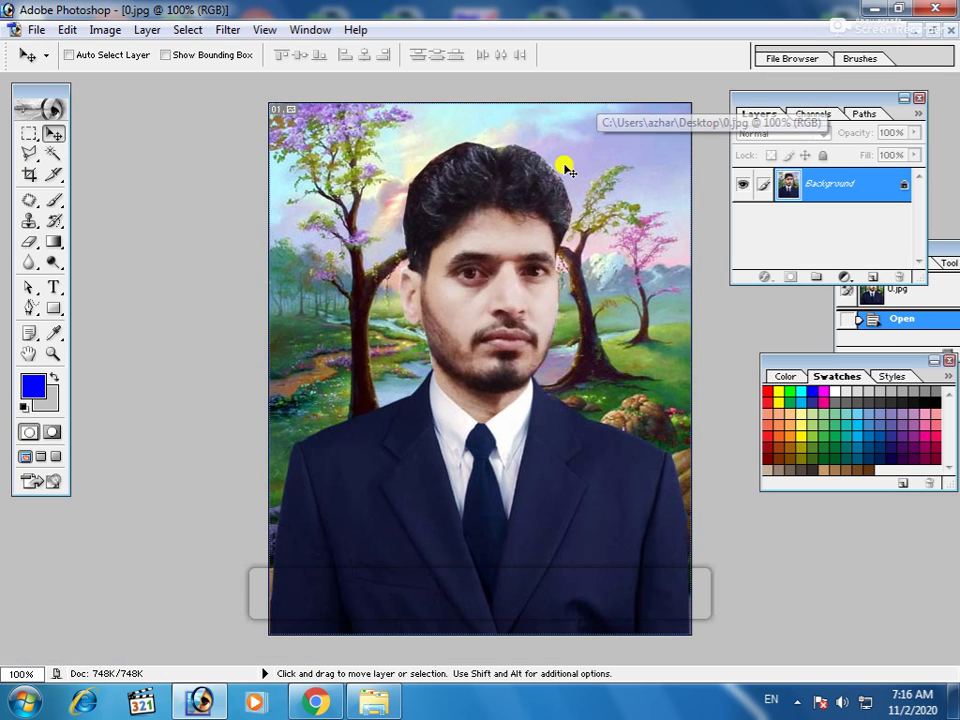
click(33, 31)
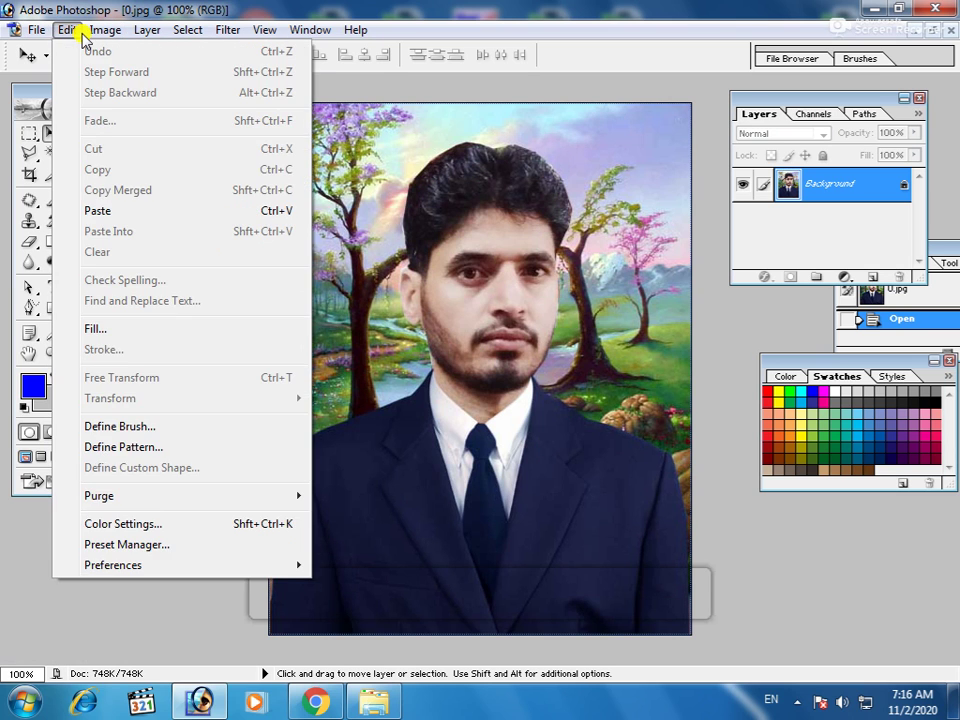
mouse_move(151, 32)
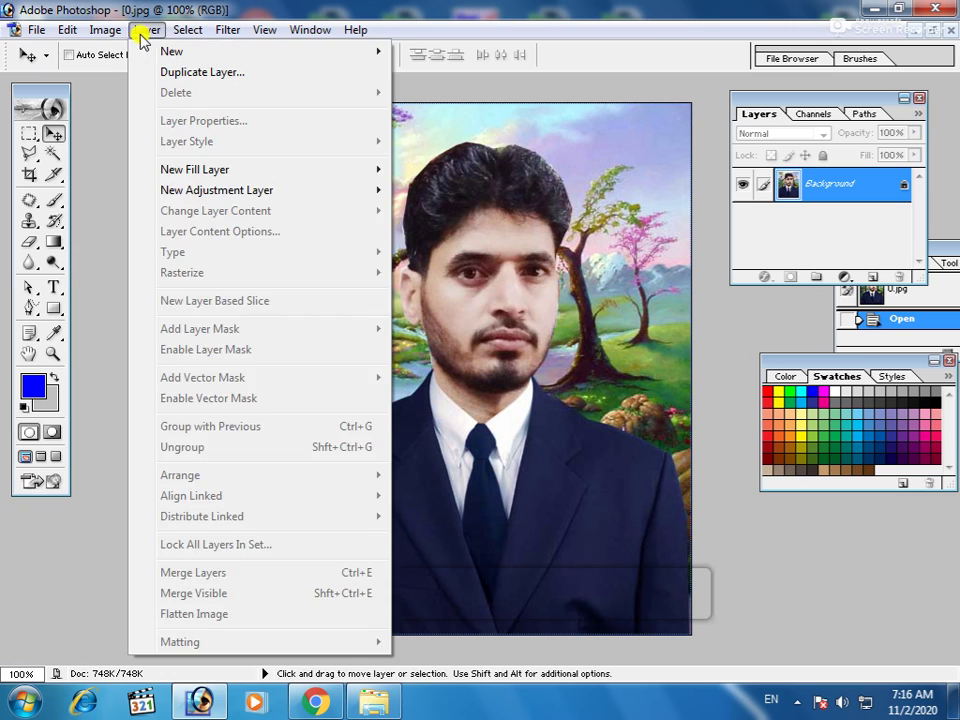
mouse_move(107, 28)
mouse_move(133, 60)
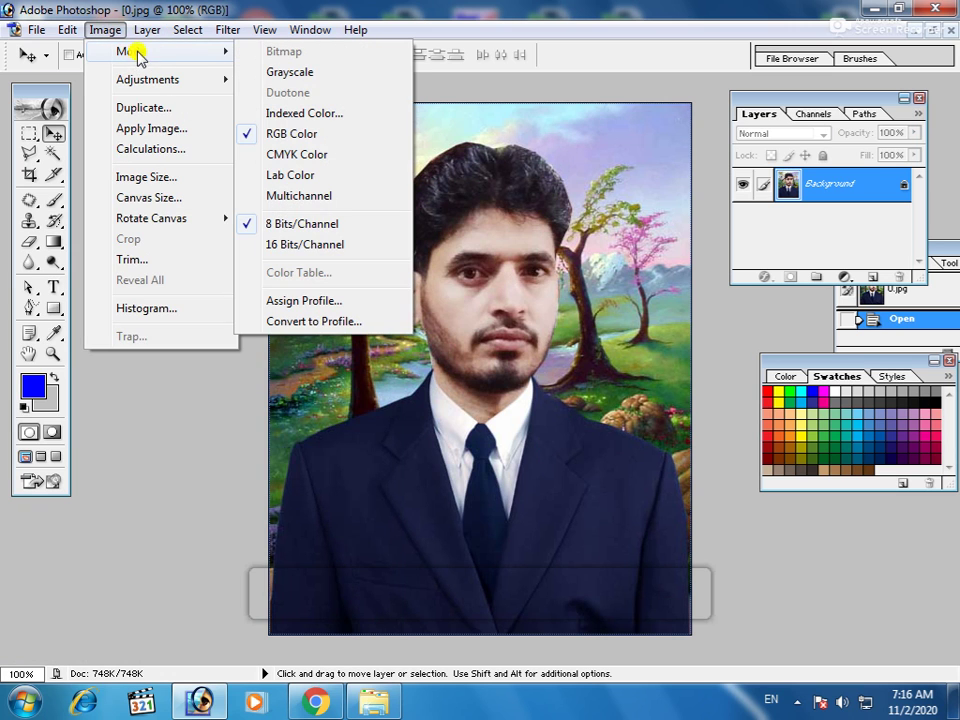
mouse_move(225, 37)
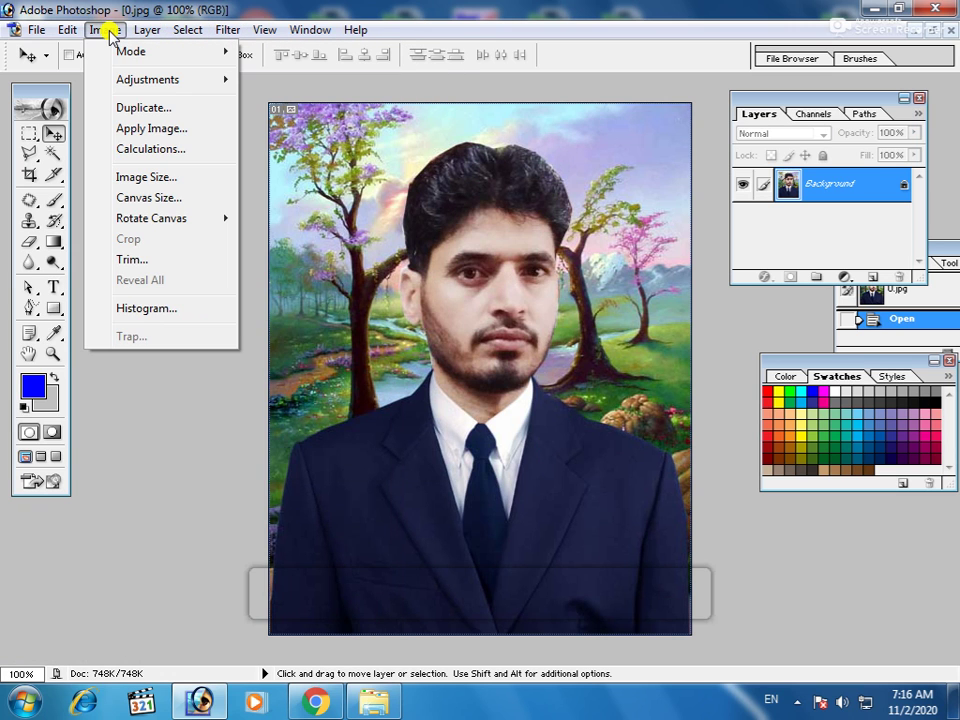
mouse_move(48, 34)
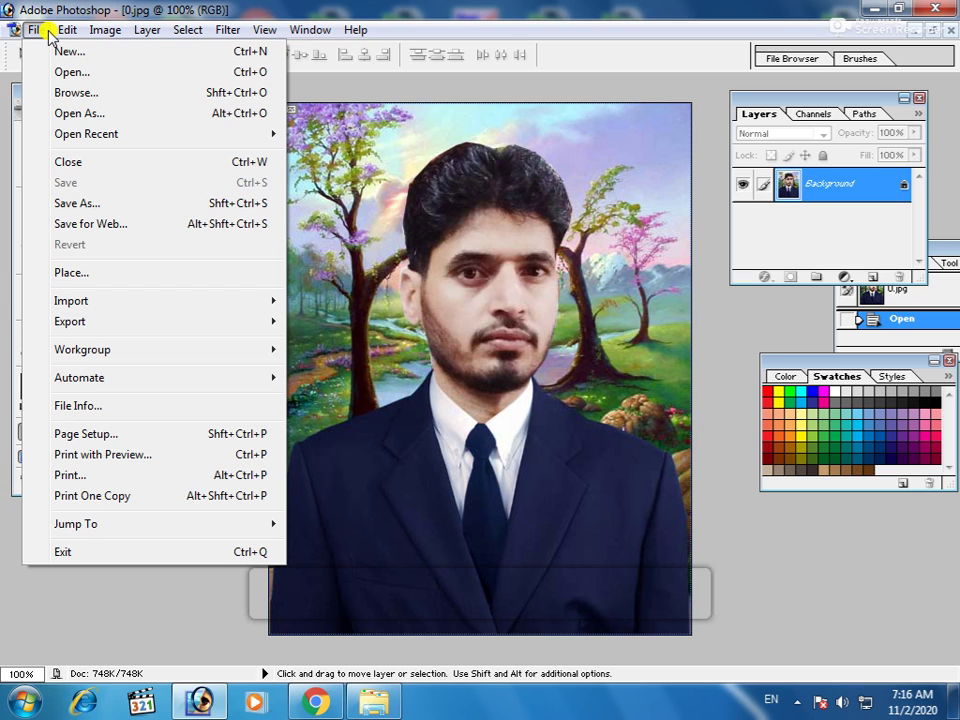
click(557, 96)
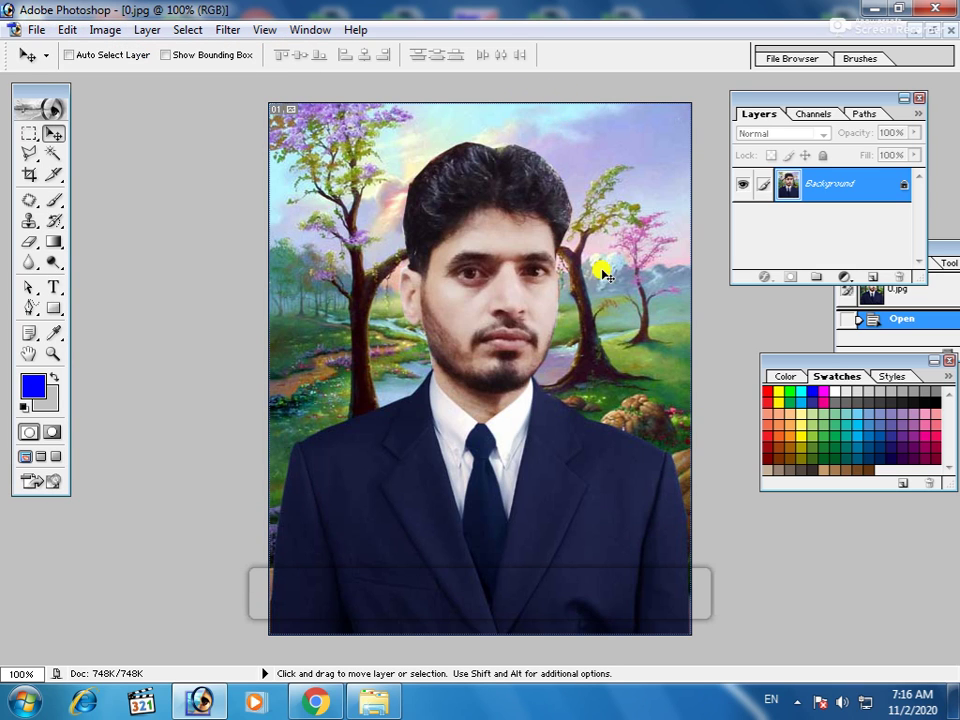
- Select and copy the entire 0.jpg portrait, then unmaximize its window and place it beside the book document
key(ctrl+a)
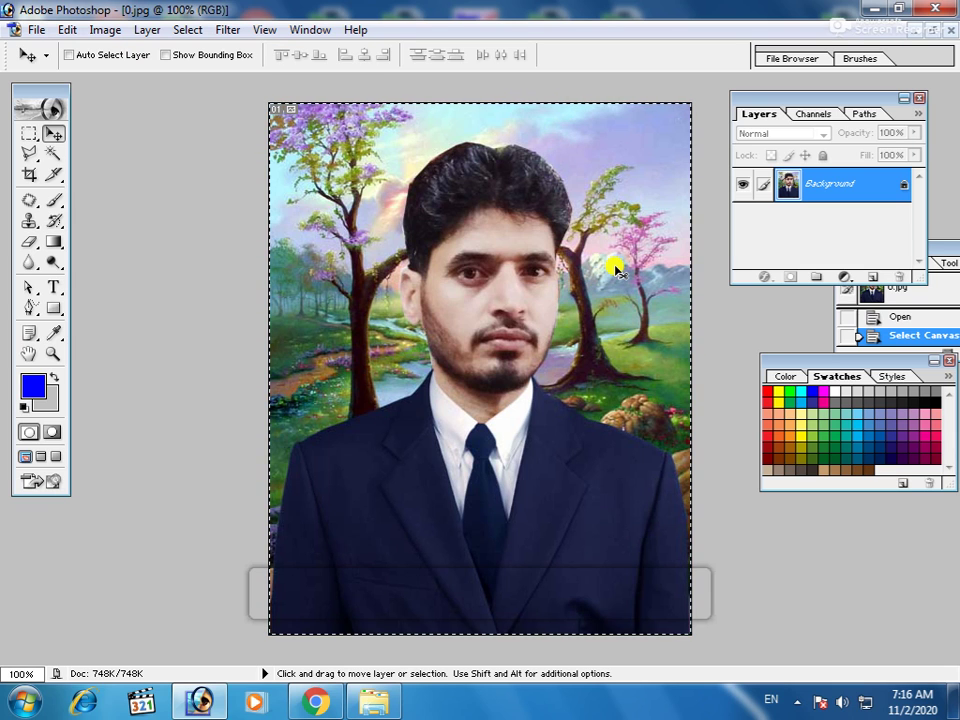
click(932, 30)
drag(343, 103, 560, 140)
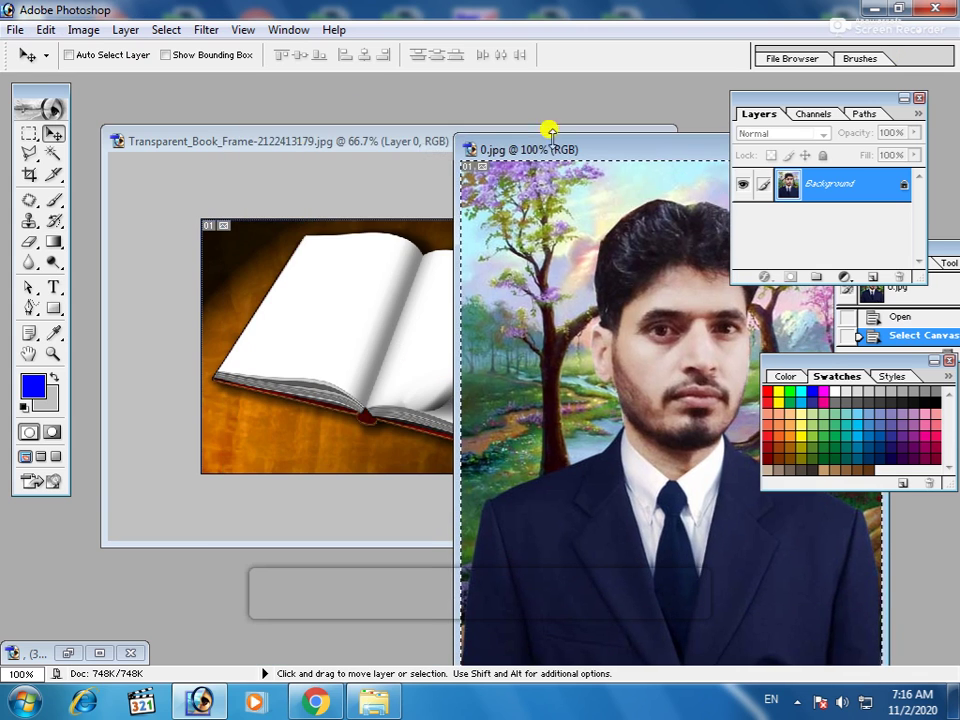
- Paste the portrait into the book's left-page selection and shift it slightly upward within the page
click(280, 144)
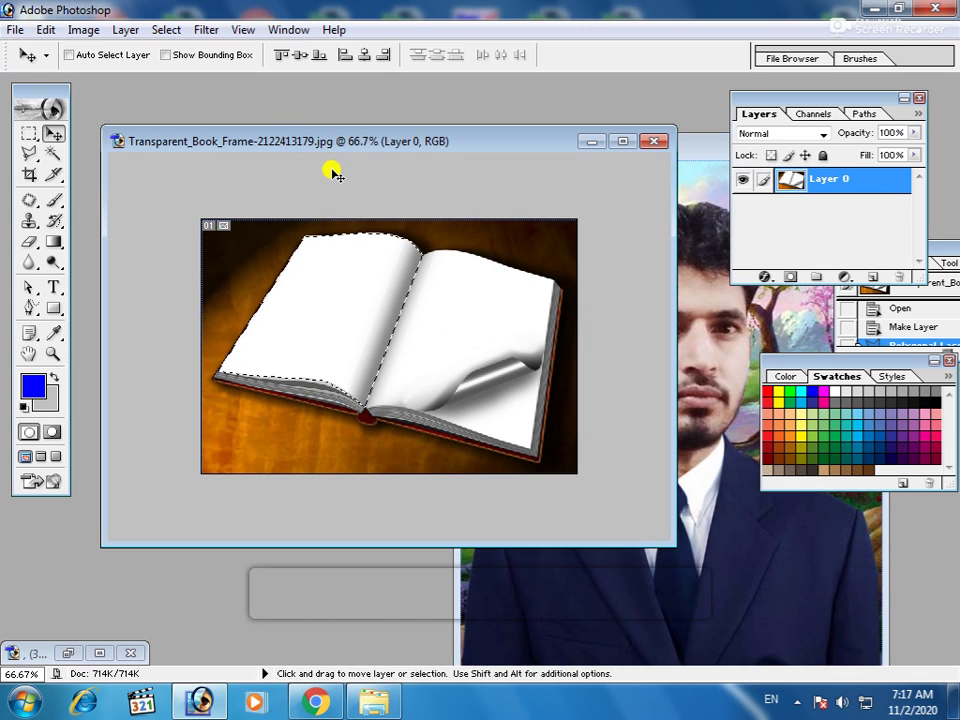
key(ctrl+shift+v)
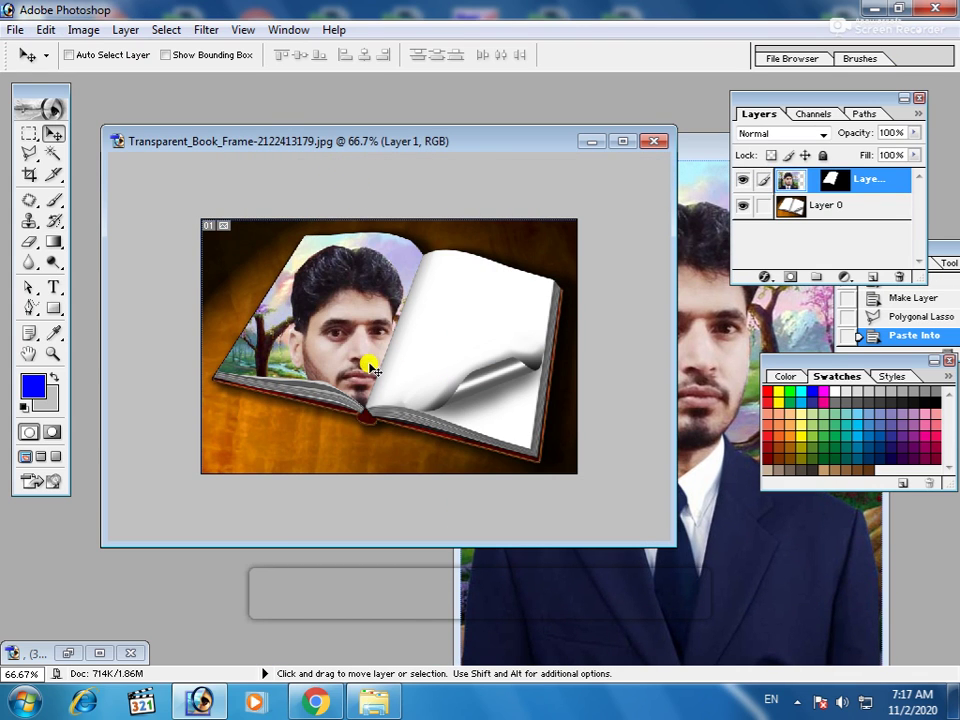
drag(354, 345, 348, 320)
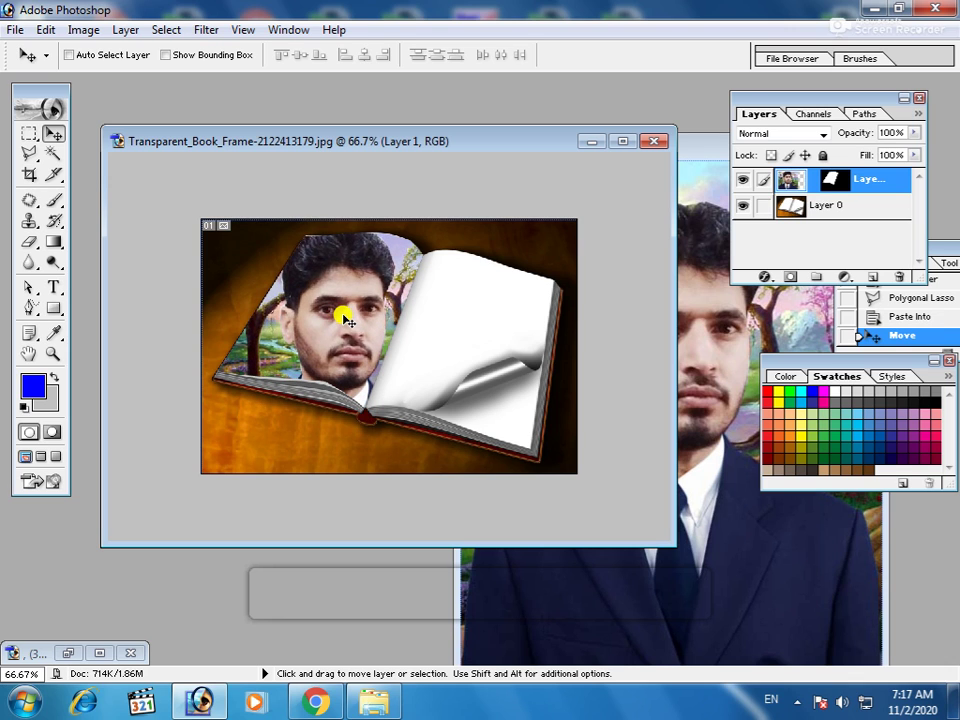
- Maximize the book document and scale the pasted portrait with Free Transform to about 64% width and height, slightly distorting its lower-left corner
key(ctrl+t)
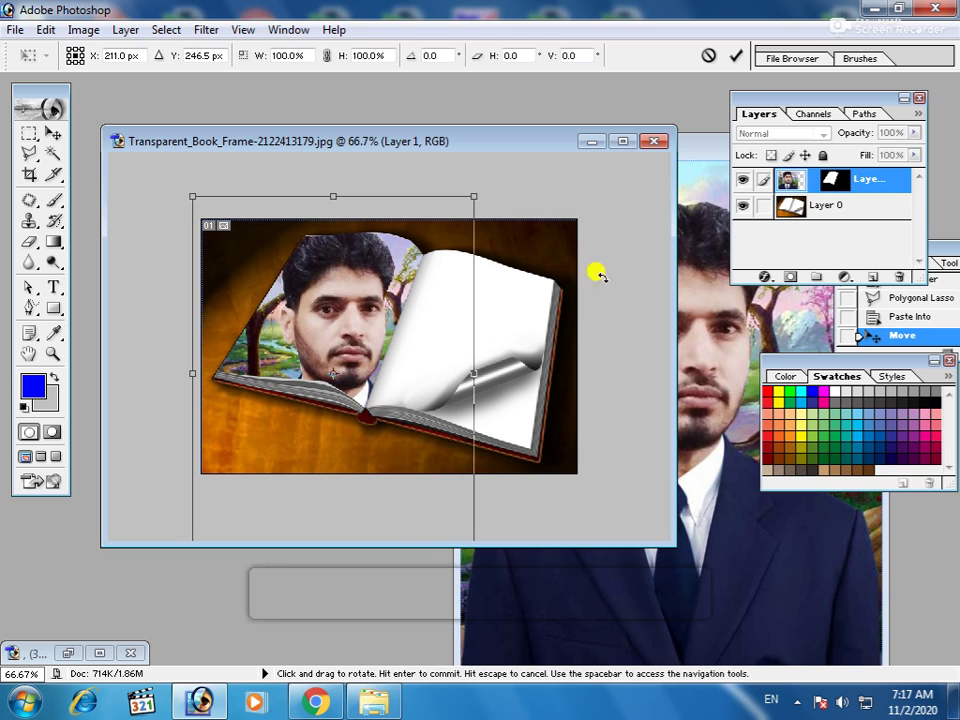
click(622, 141)
drag(559, 570, 525, 495)
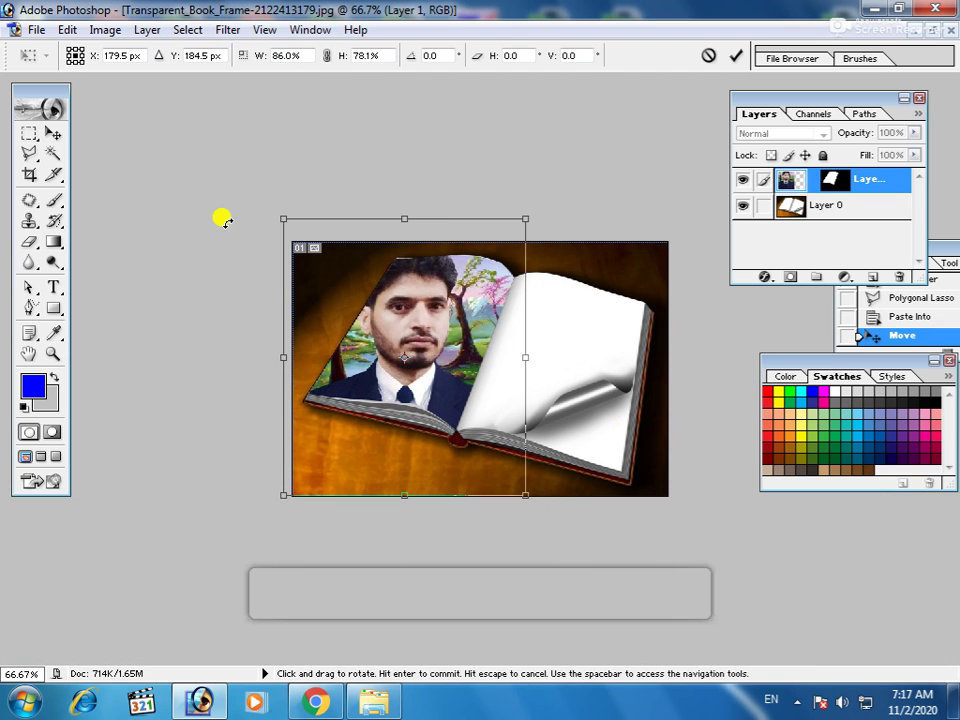
drag(284, 218, 302, 233)
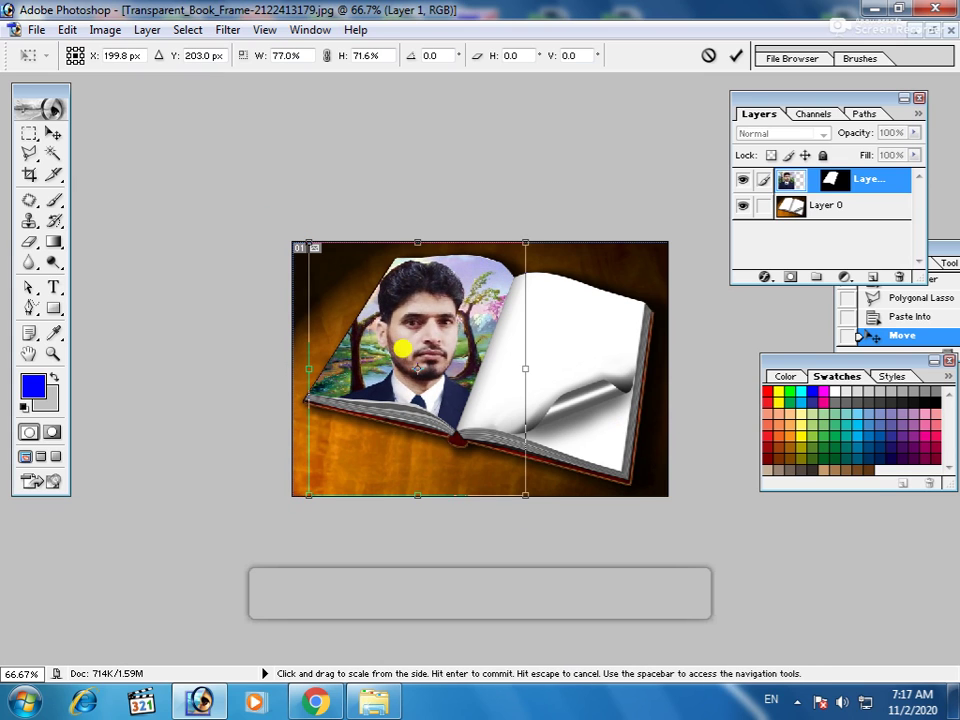
drag(525, 495, 507, 468)
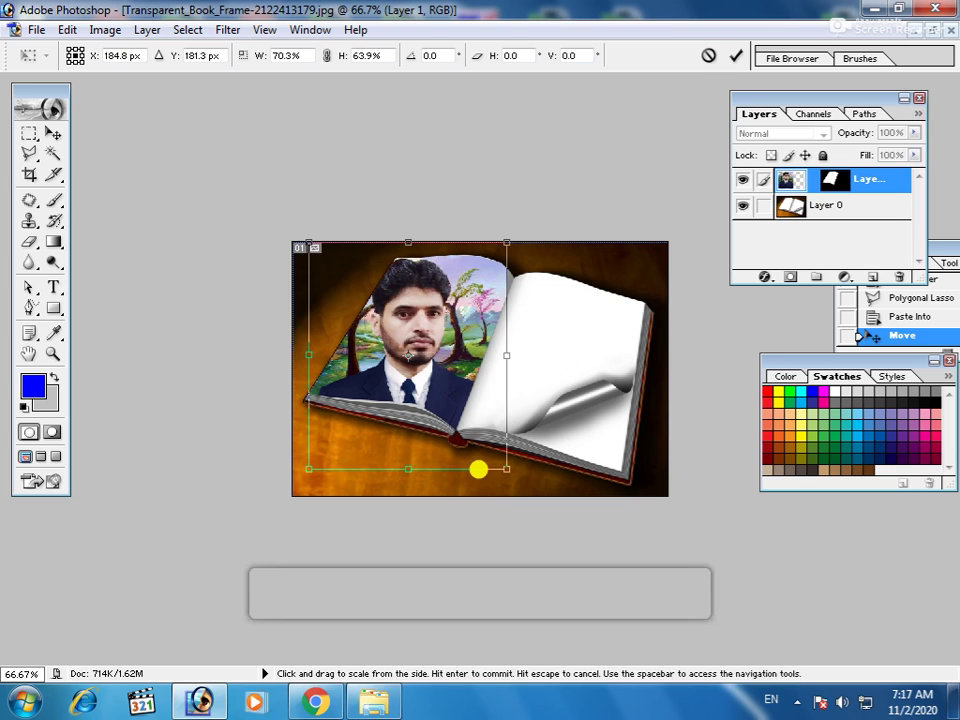
drag(503, 469, 515, 515)
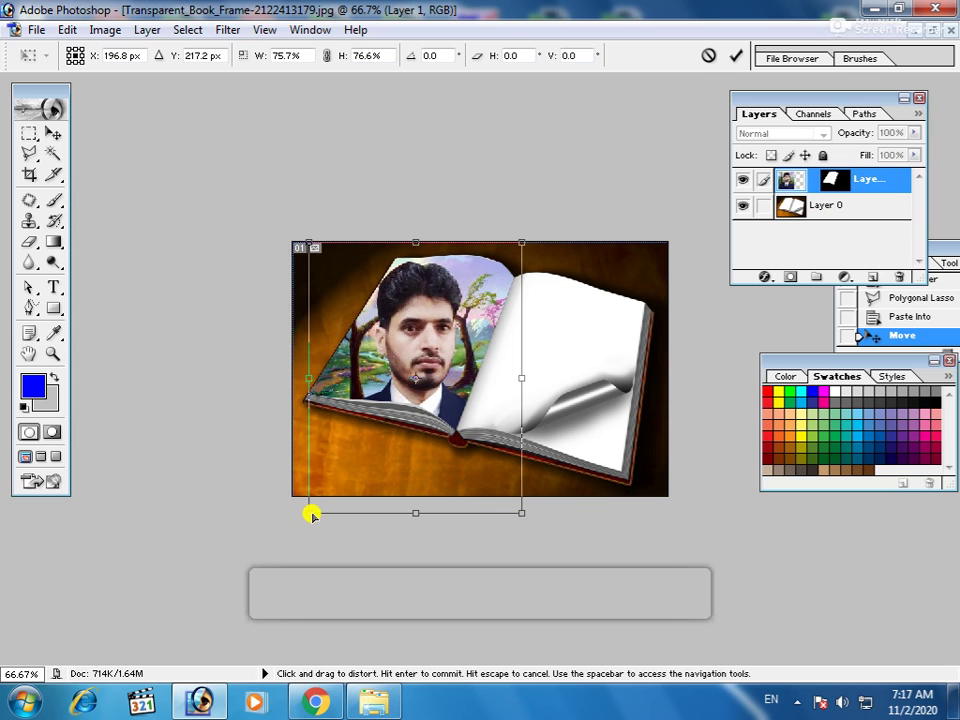
mouse_move(308, 514)
mouse_down()
mouse_move(364, 392)
mouse_move(324, 441)
mouse_move(312, 495)
mouse_up()
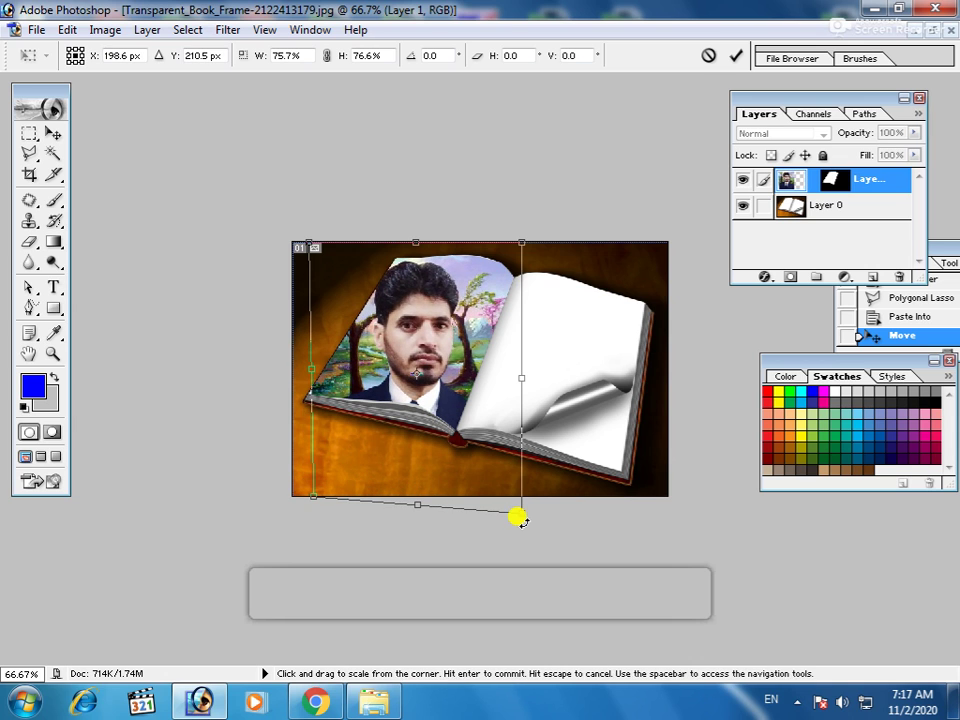
drag(516, 512, 490, 470)
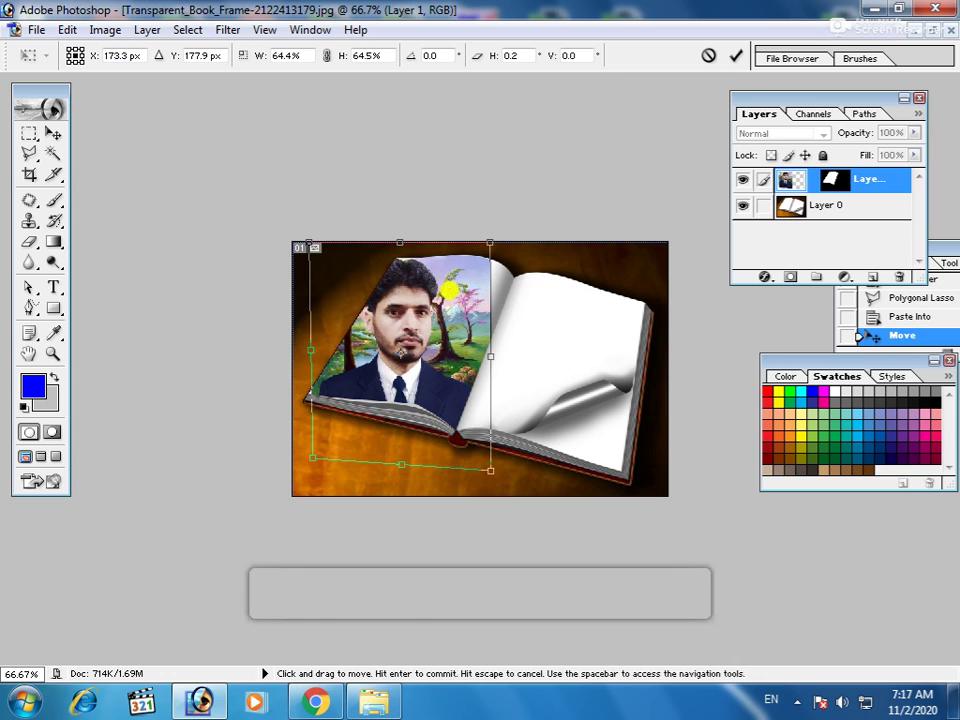
- Rotate the portrait about 23° to match the left page's slant, adjust its corners to about 69% by 70%, and apply the transform
drag(274, 311, 470, 252)
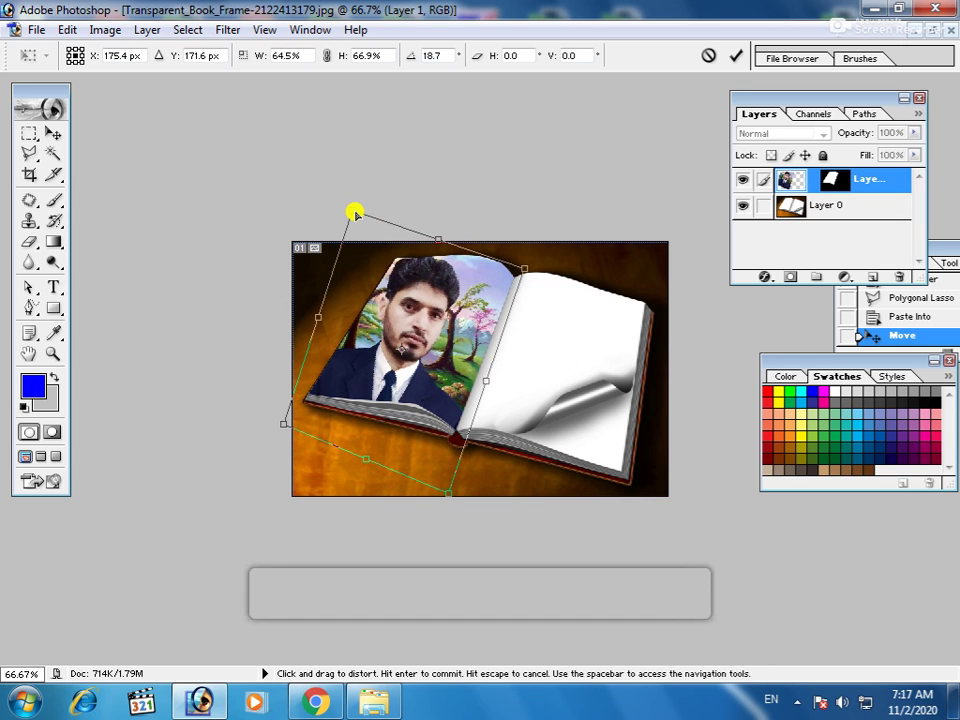
mouse_move(349, 216)
mouse_down()
mouse_move(357, 226)
mouse_move(366, 217)
mouse_up()
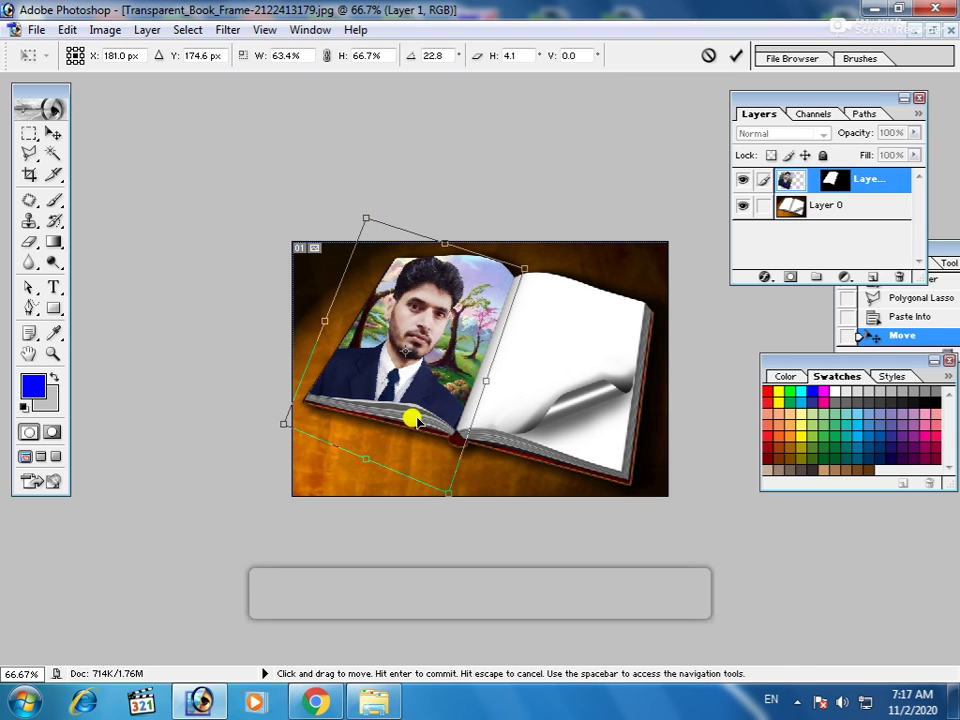
drag(442, 490, 452, 506)
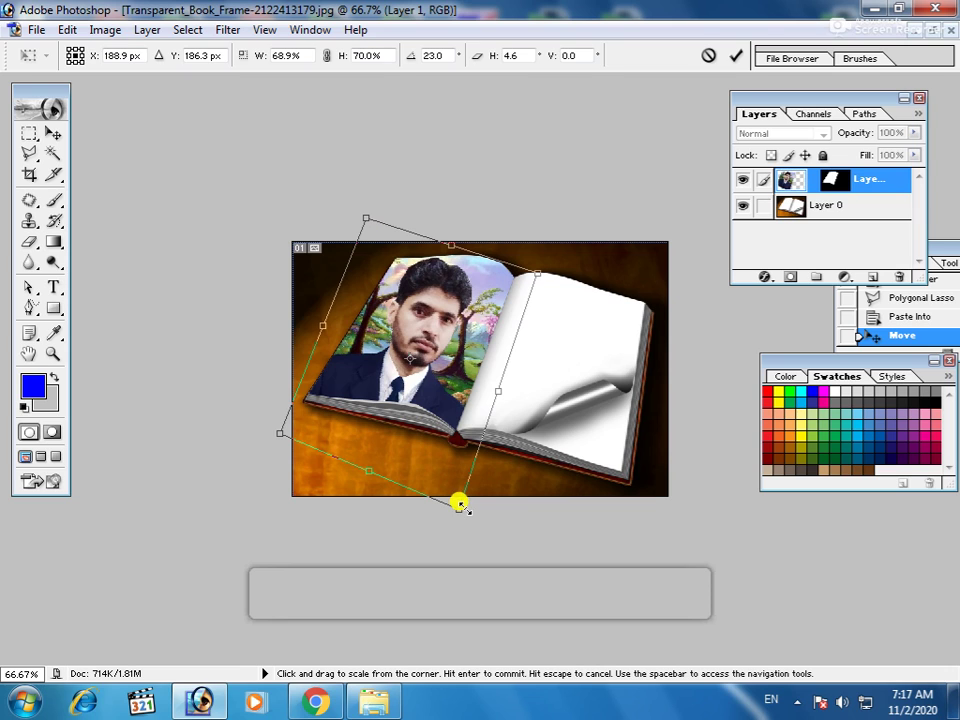
key(Return)
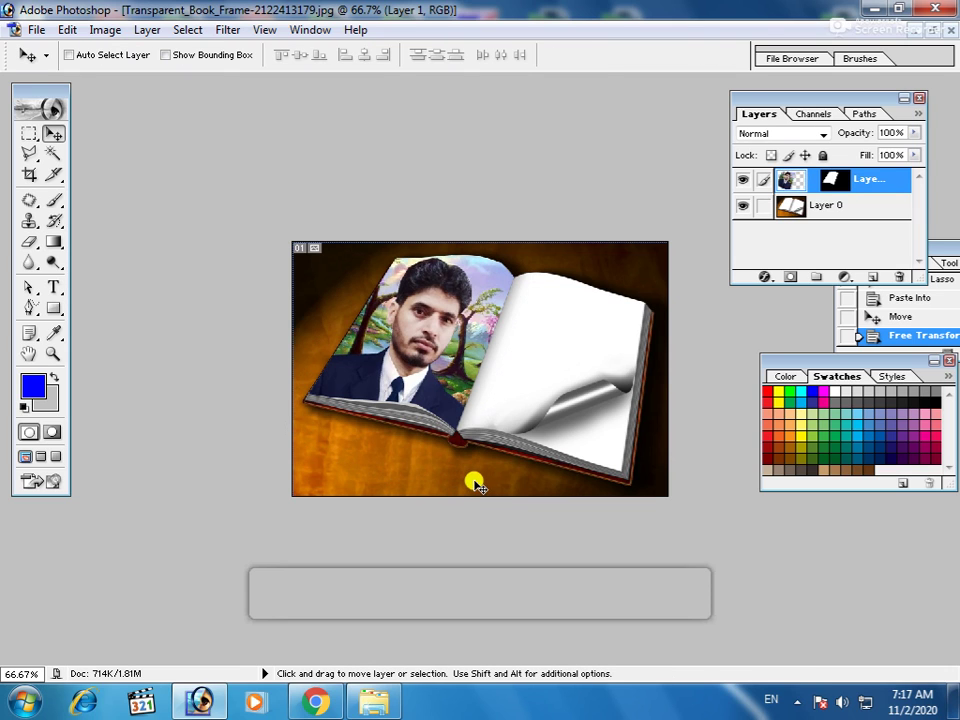
- Start a Polygonal Lasso outline at the right page's lower spine corner, following its bottom edge and the page curl
ctrl+click(483, 331)
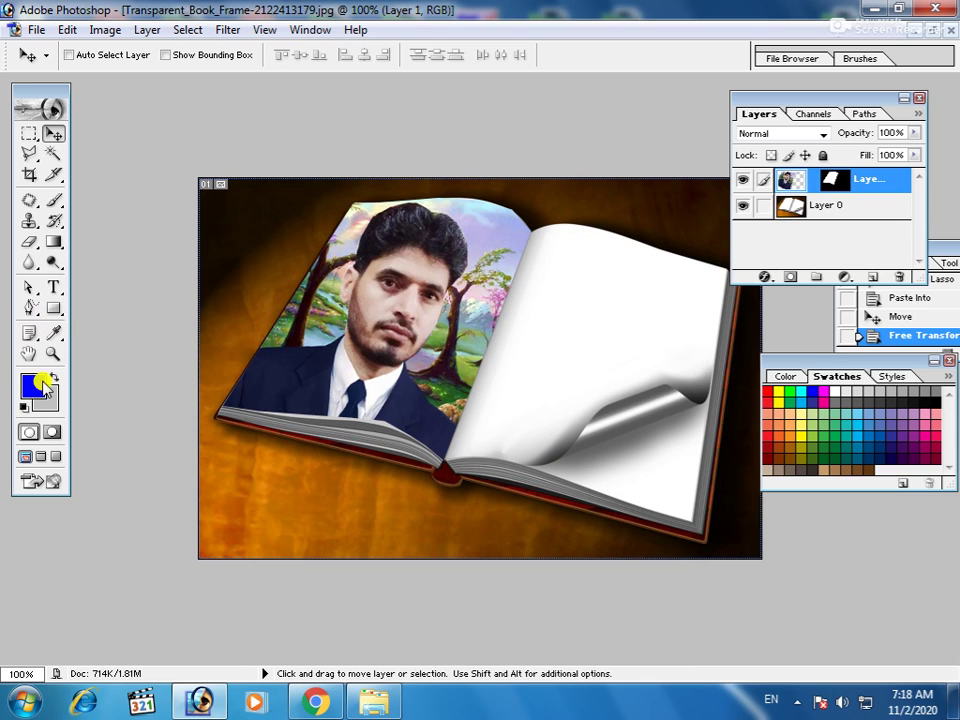
click(27, 154)
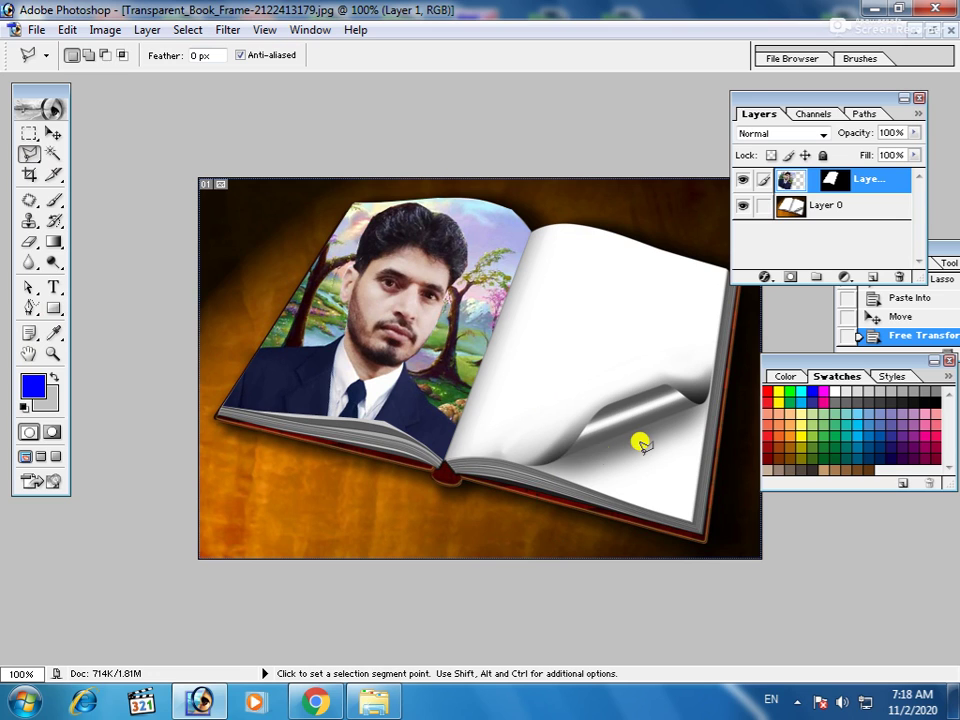
click(566, 420)
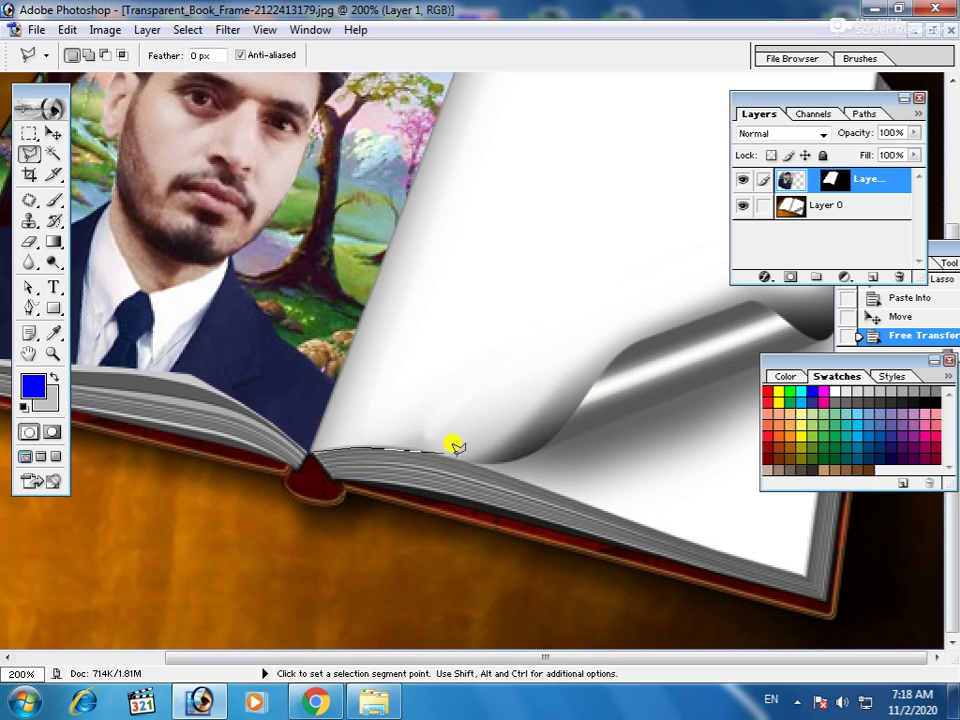
click(500, 461)
click(543, 440)
click(582, 396)
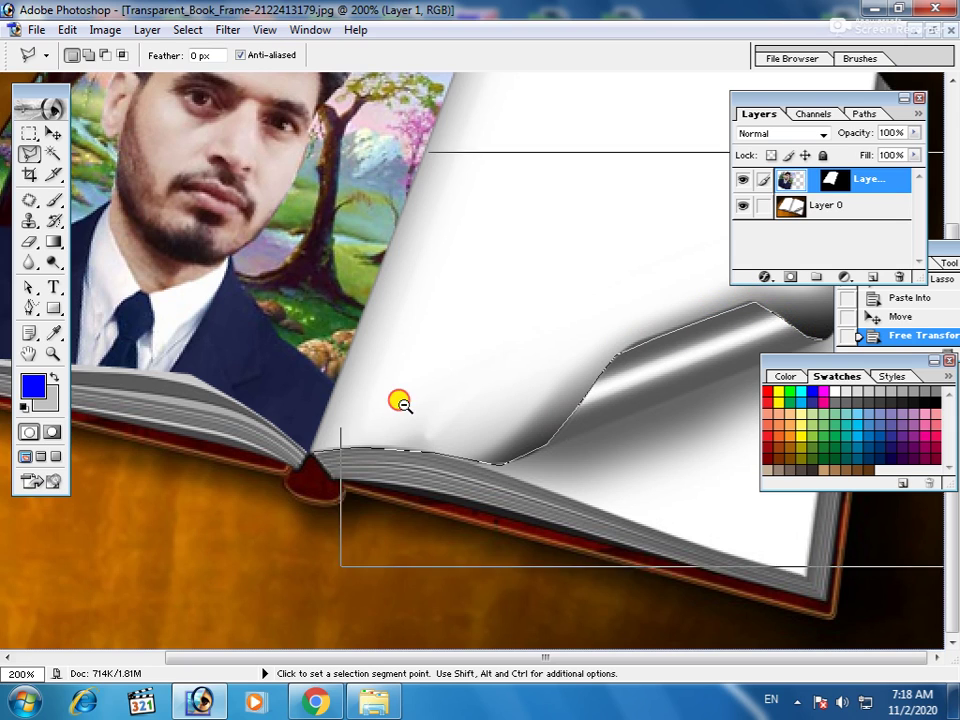
- Continue the lasso outline past the end of the curl, up the right page's outer edge and along its top edge
key(ctrl+minus)
key(ctrl+minus)
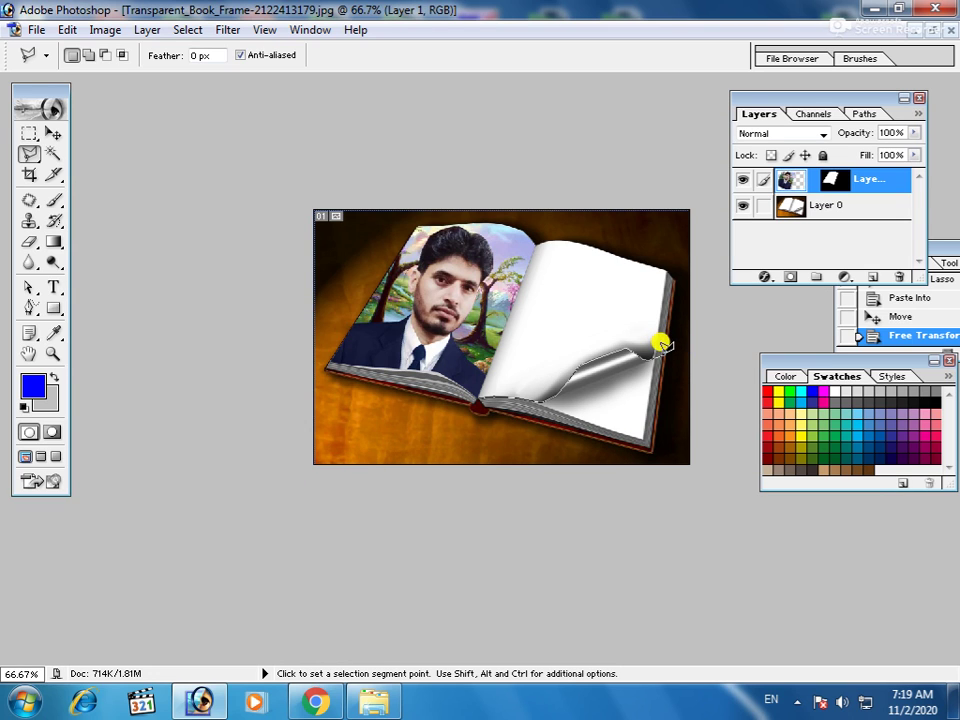
key(ctrl+plus)
key(ctrl+plus)
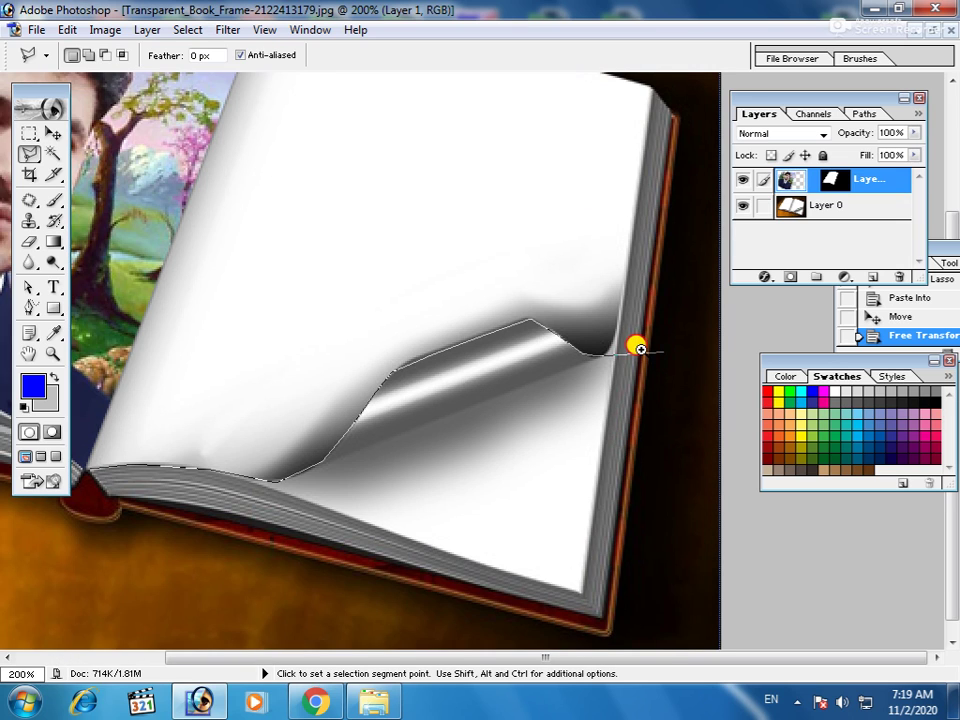
key(ctrl+plus)
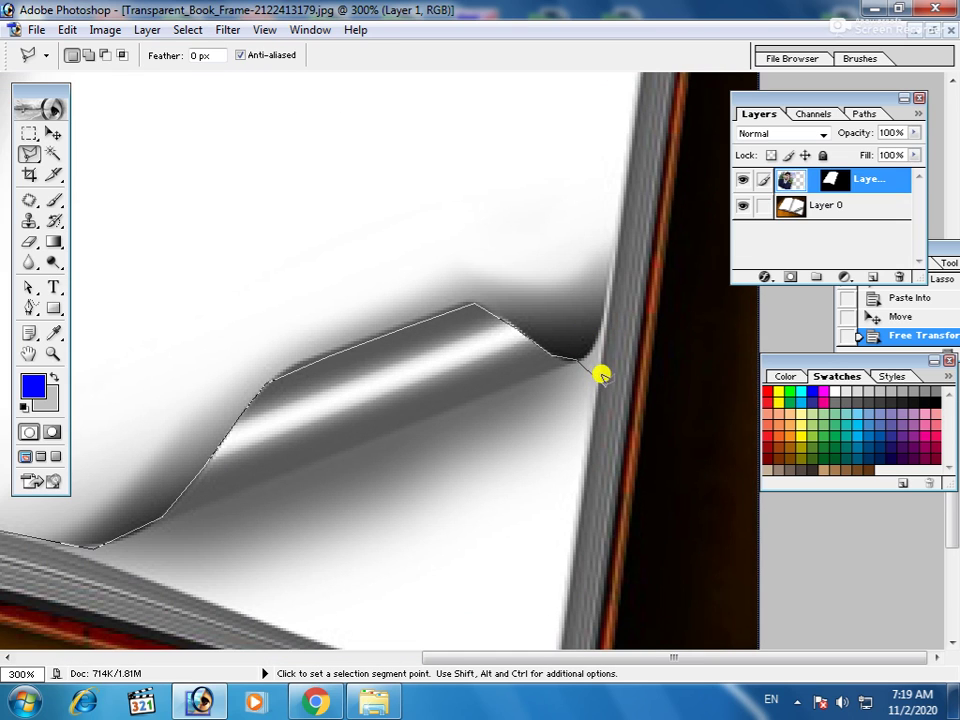
click(577, 357)
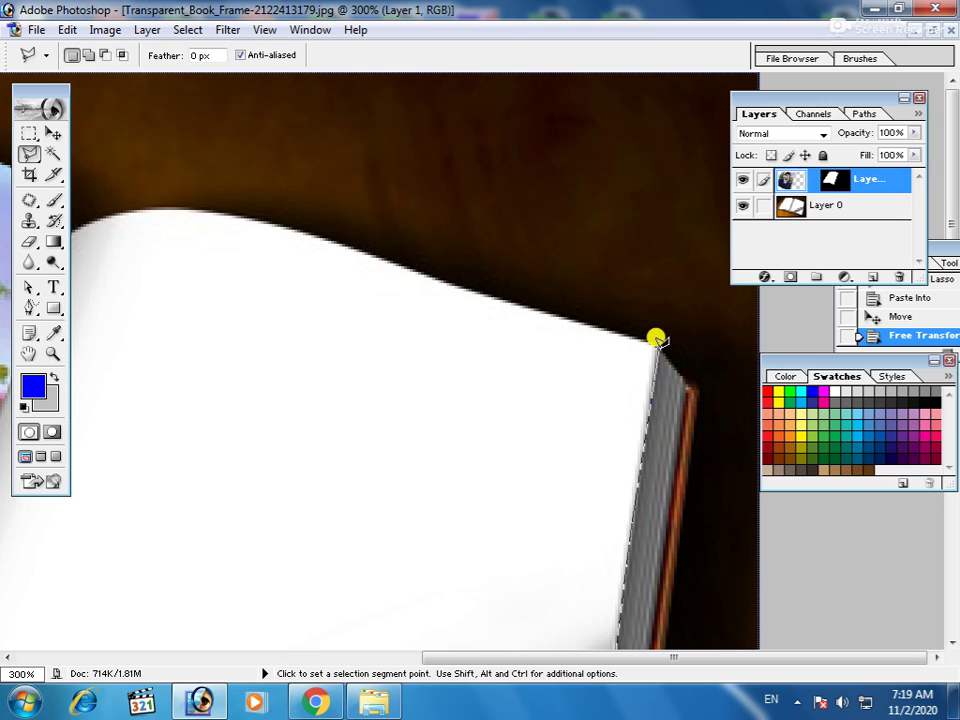
click(650, 332)
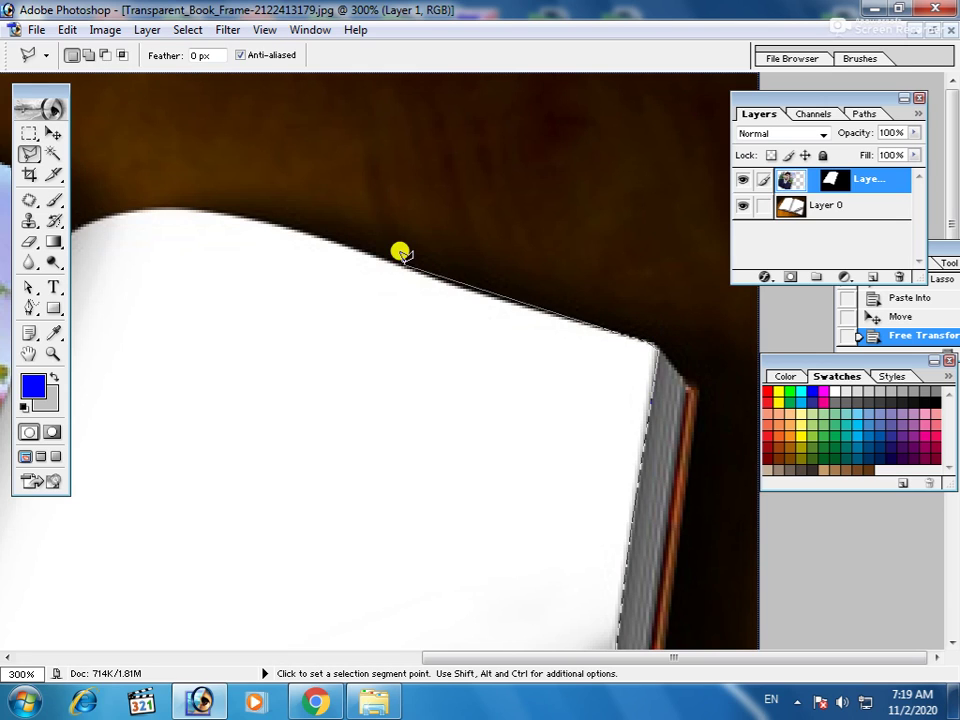
click(393, 259)
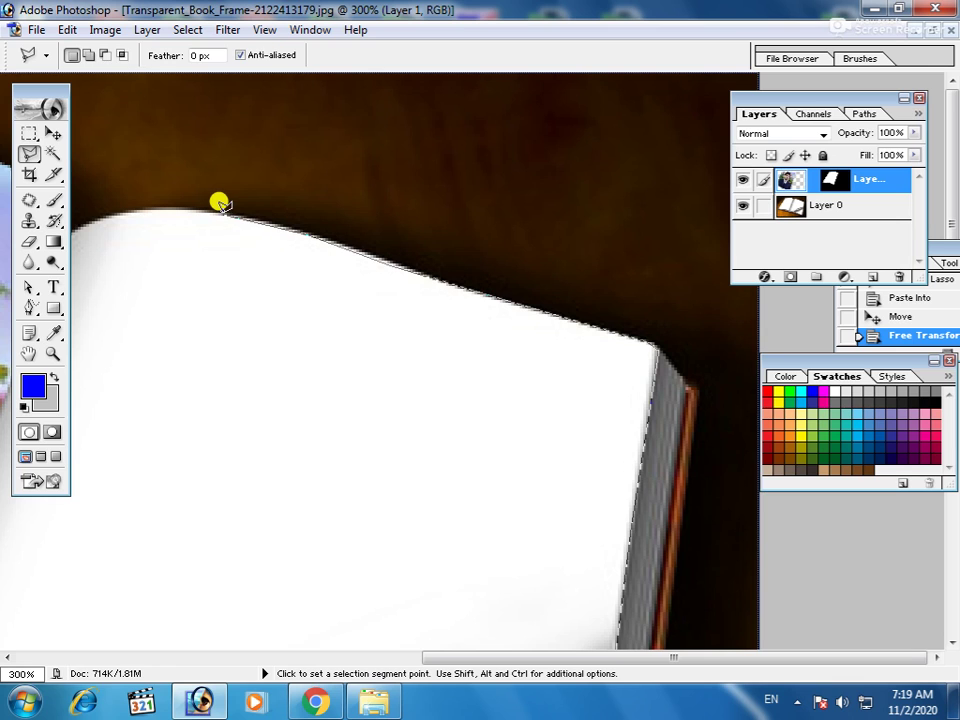
- Finish the lasso outline down the spine to close the right-page selection, and unmaximize the book document
key(ctrl+minus)
key(ctrl+minus)
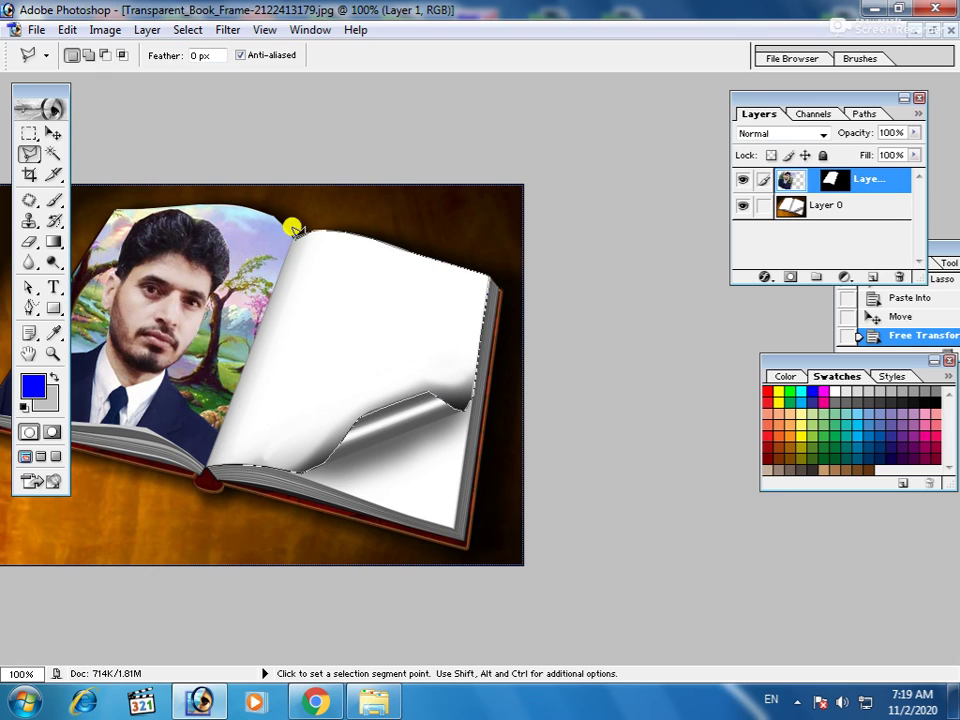
click(288, 228)
click(202, 455)
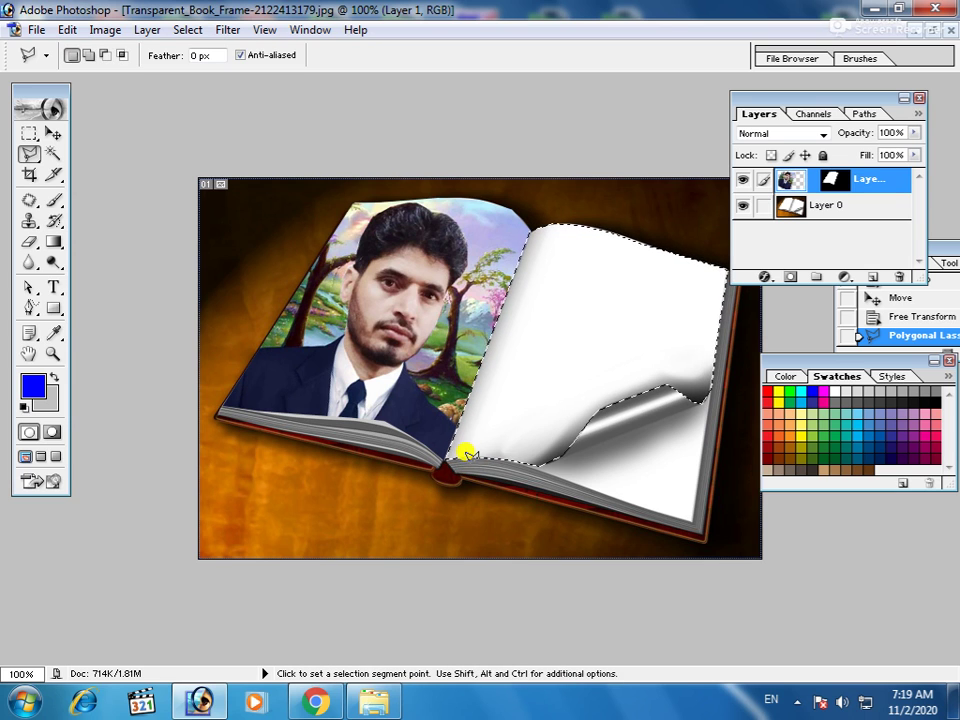
click(932, 30)
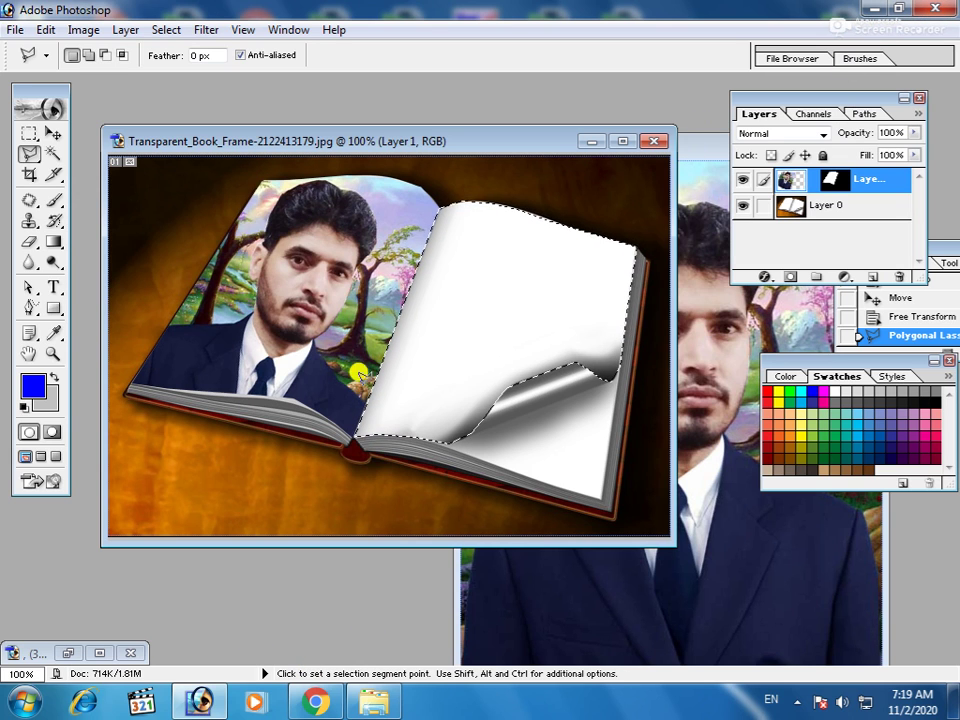
- Bring up the (36).jpg portrait, return to the book document, and paste the copied picture into the right-page selection
click(69, 652)
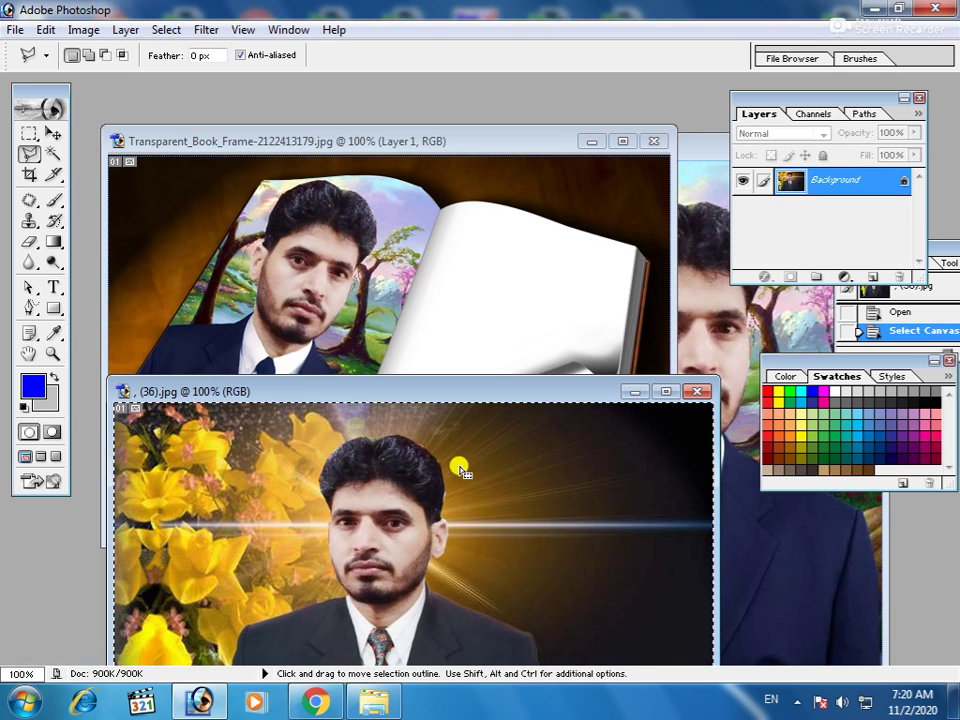
click(658, 395)
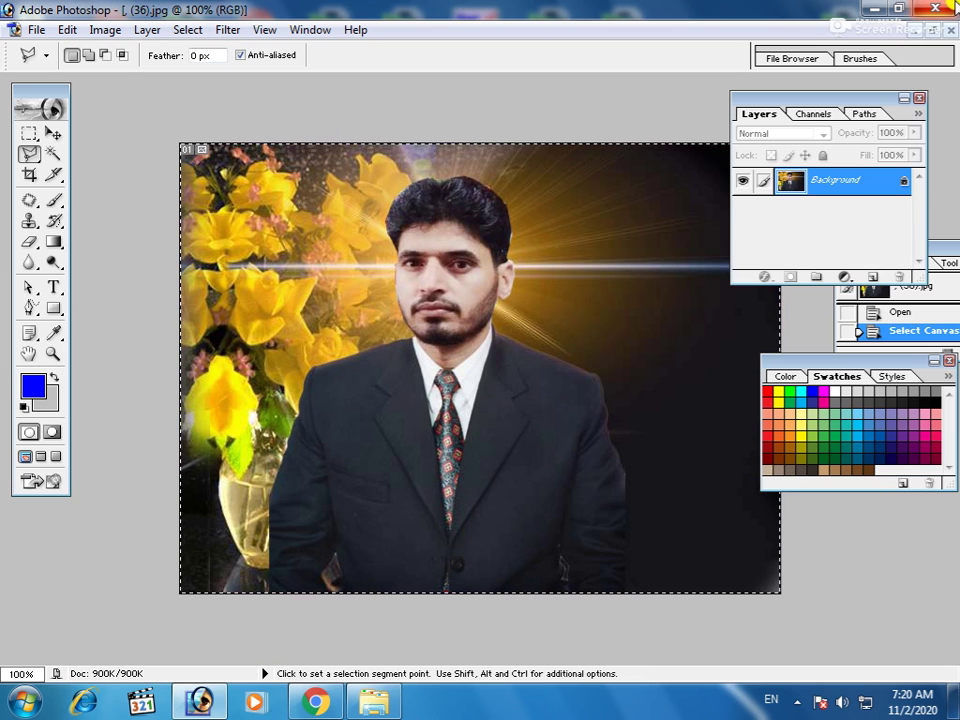
click(930, 30)
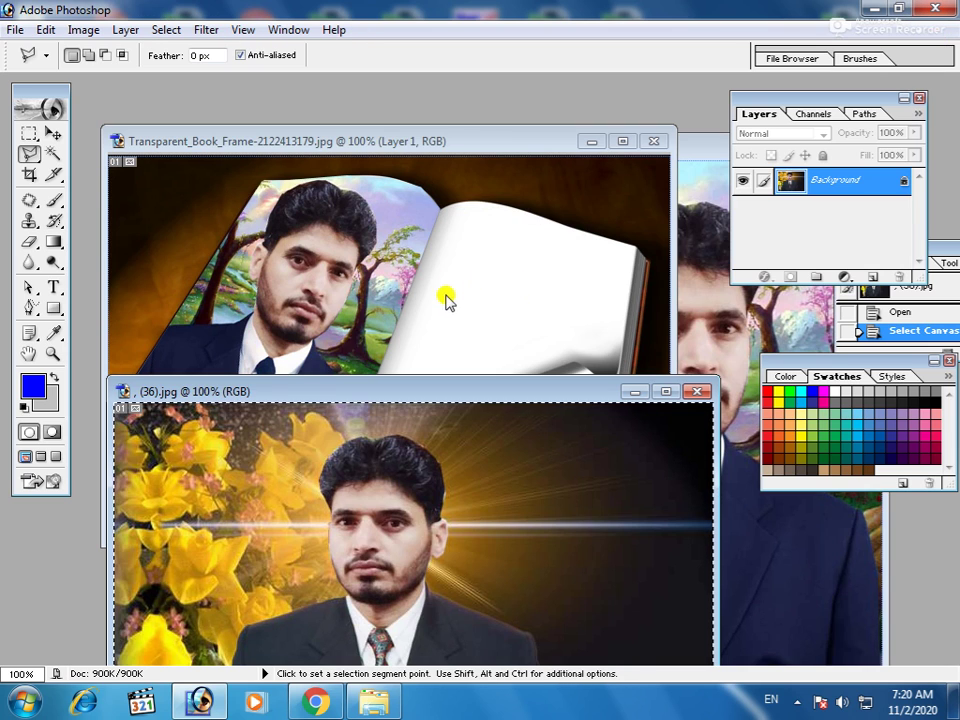
click(535, 276)
key(ctrl)
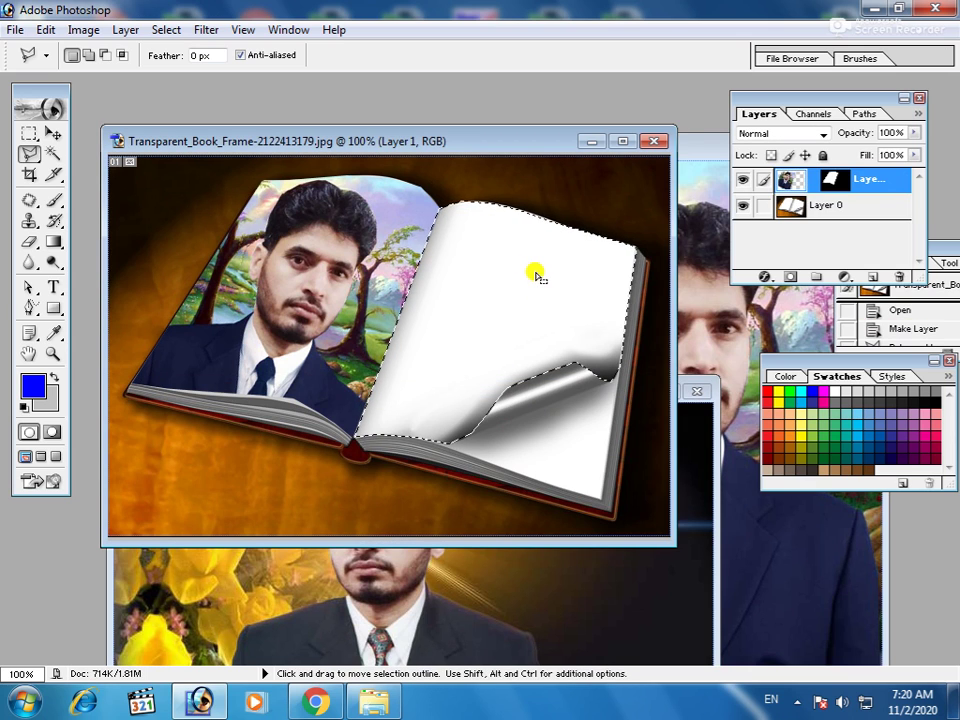
key(shift)
key(ctrl+shift+v)
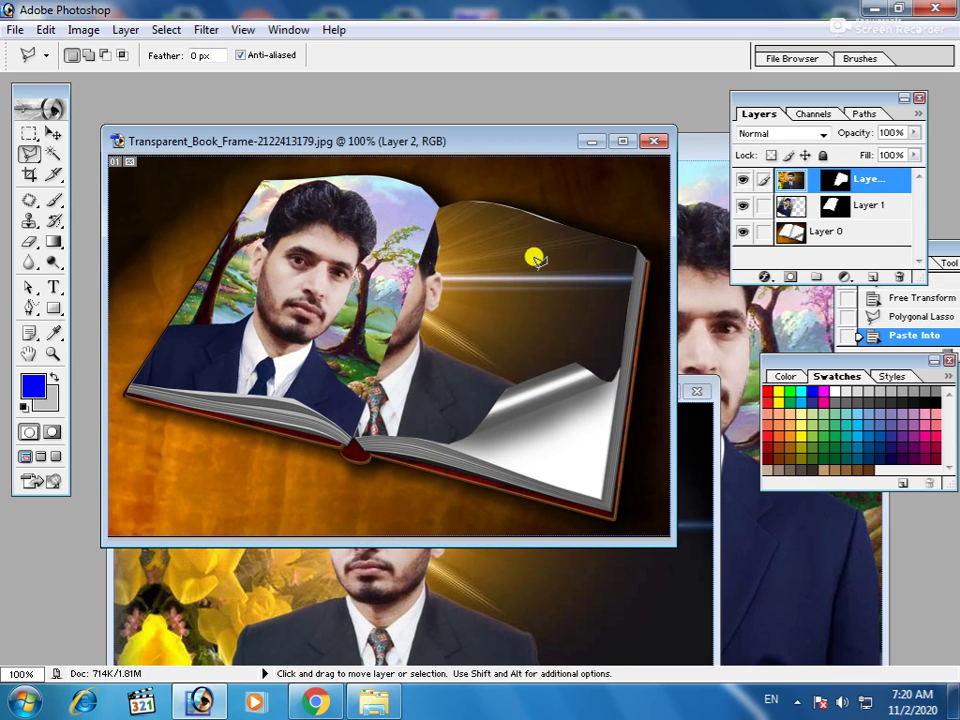
- Move the pasted portrait so that the face sits in the middle of the right page
click(53, 133)
drag(446, 321, 553, 347)
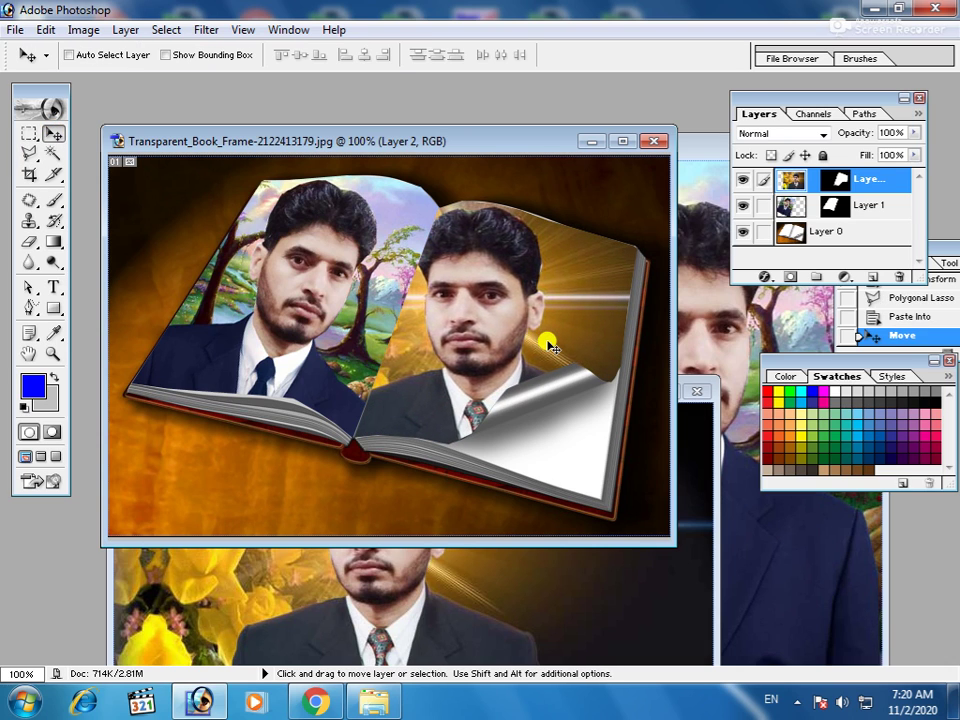
drag(486, 319, 520, 330)
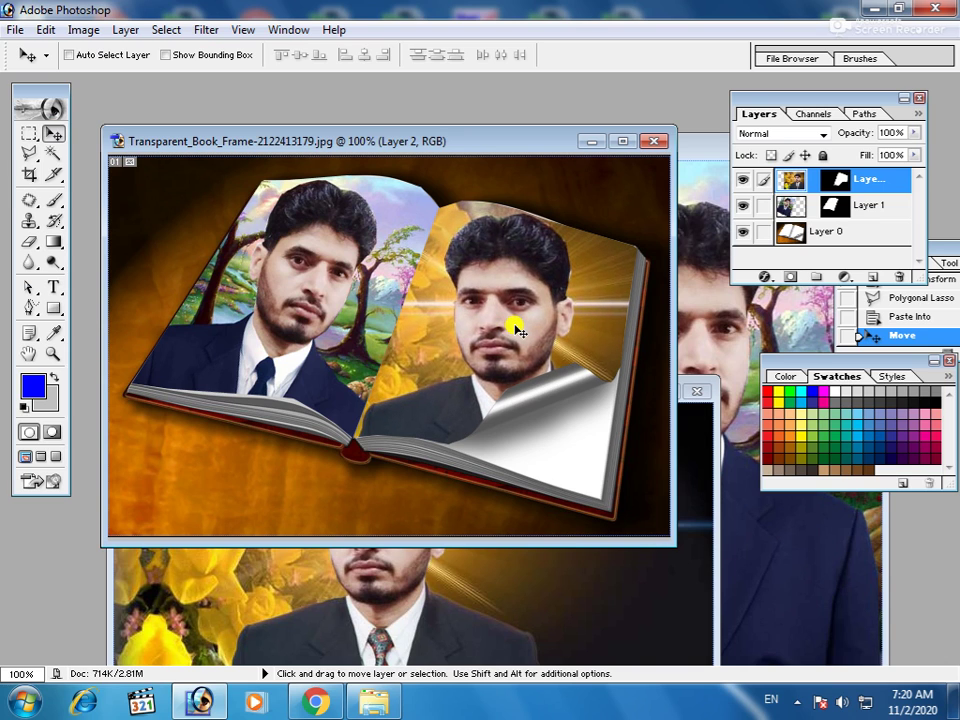
- Start a free transform on the right-page portrait, maximize the book document, flip the portrait horizontally, and dismiss the Windows color scheme prompt
key(ctrl+t)
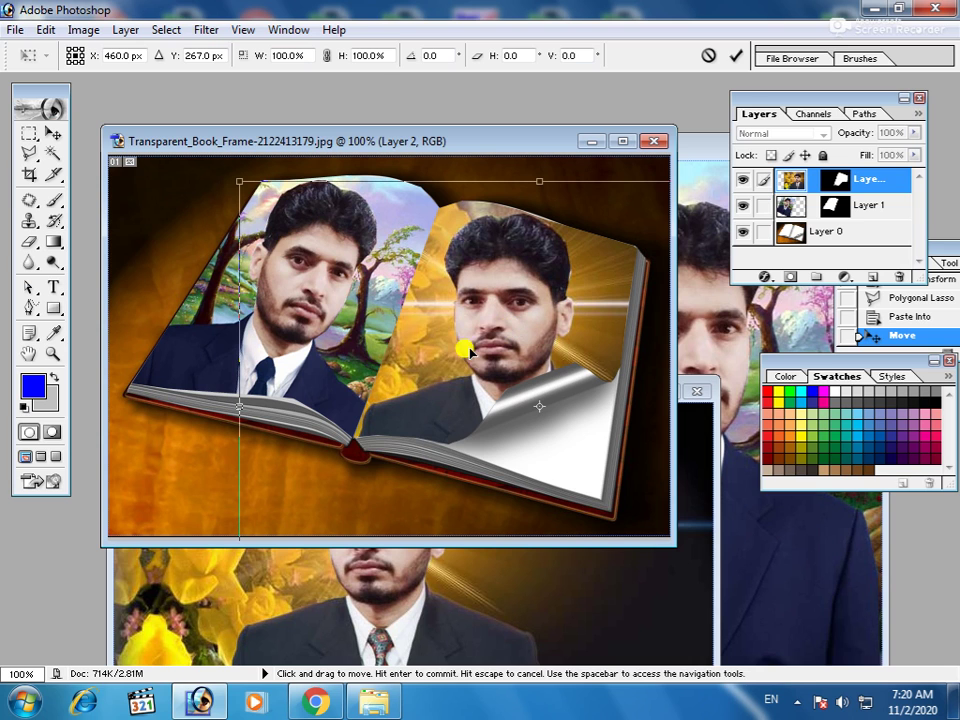
click(622, 141)
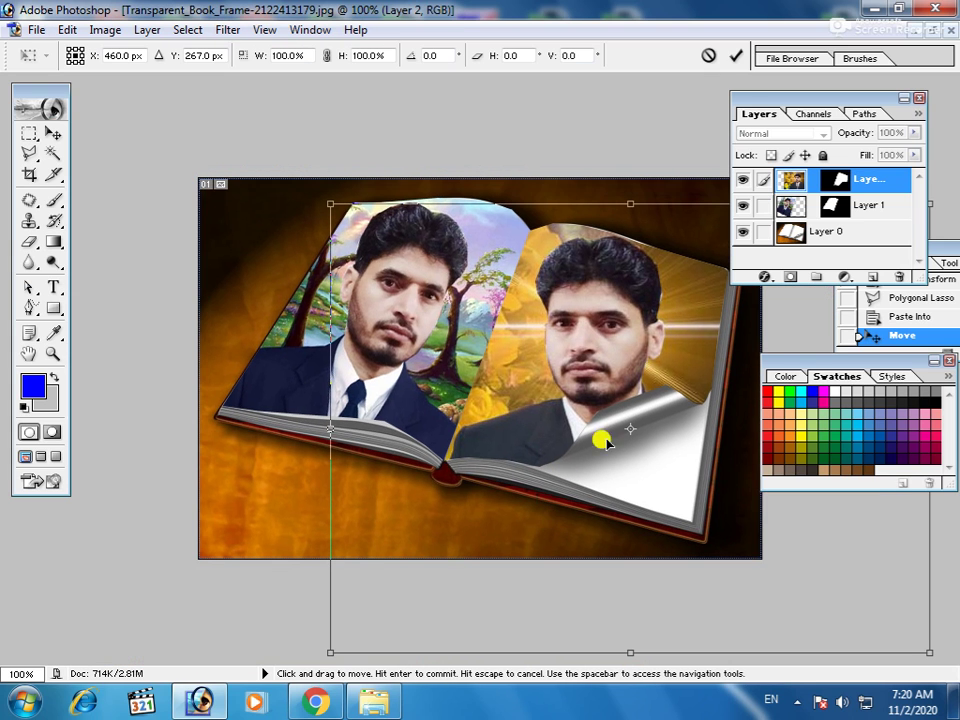
ctrl+click(525, 425)
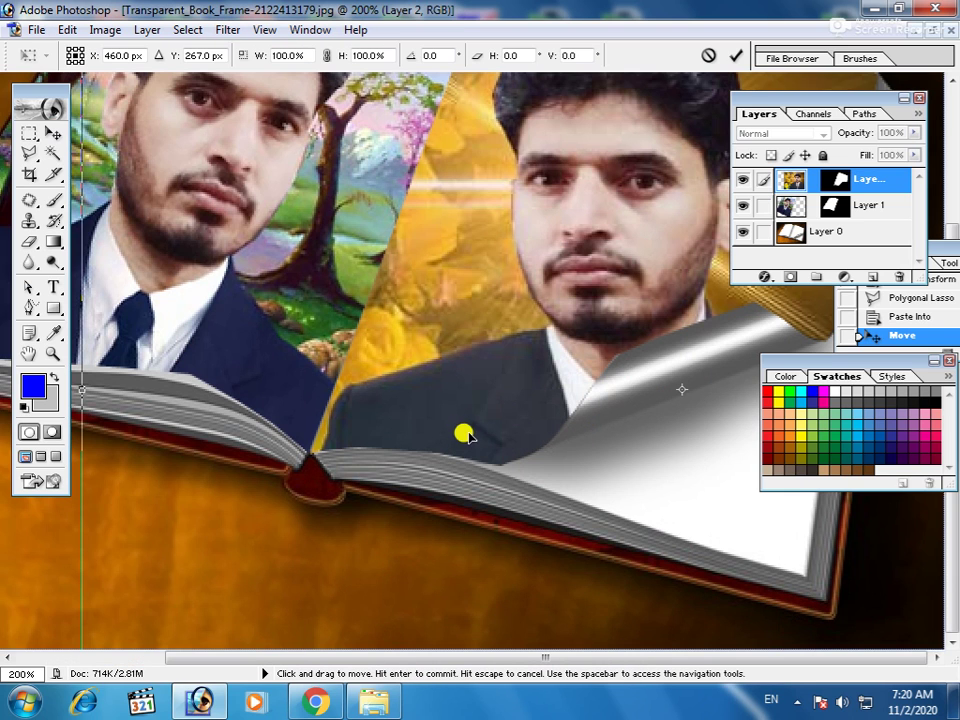
ctrl+alt+click(482, 358)
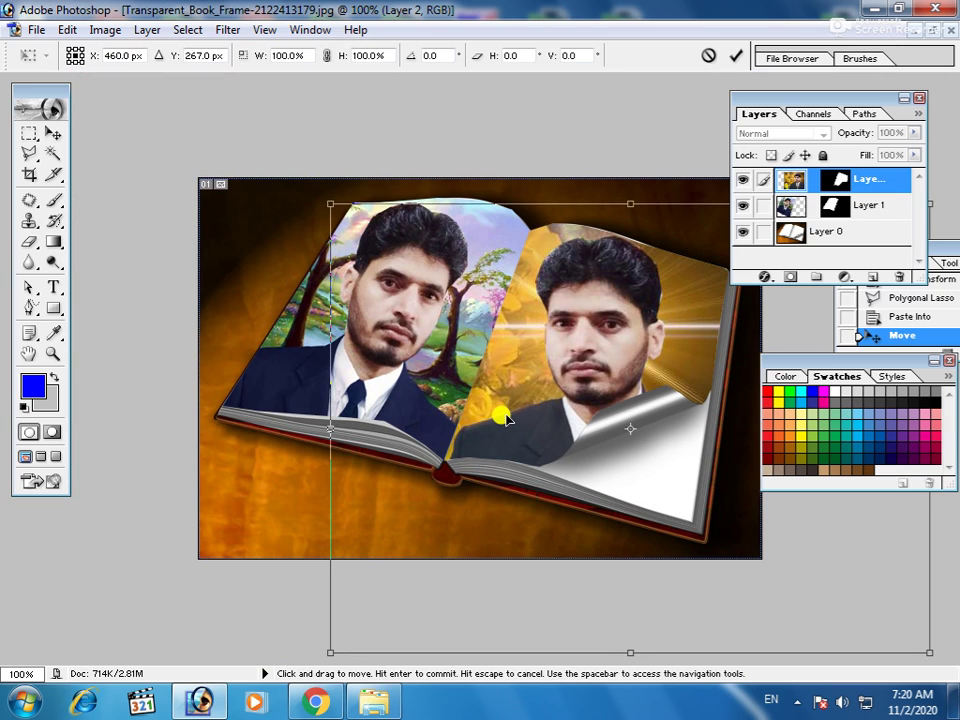
right_click(551, 379)
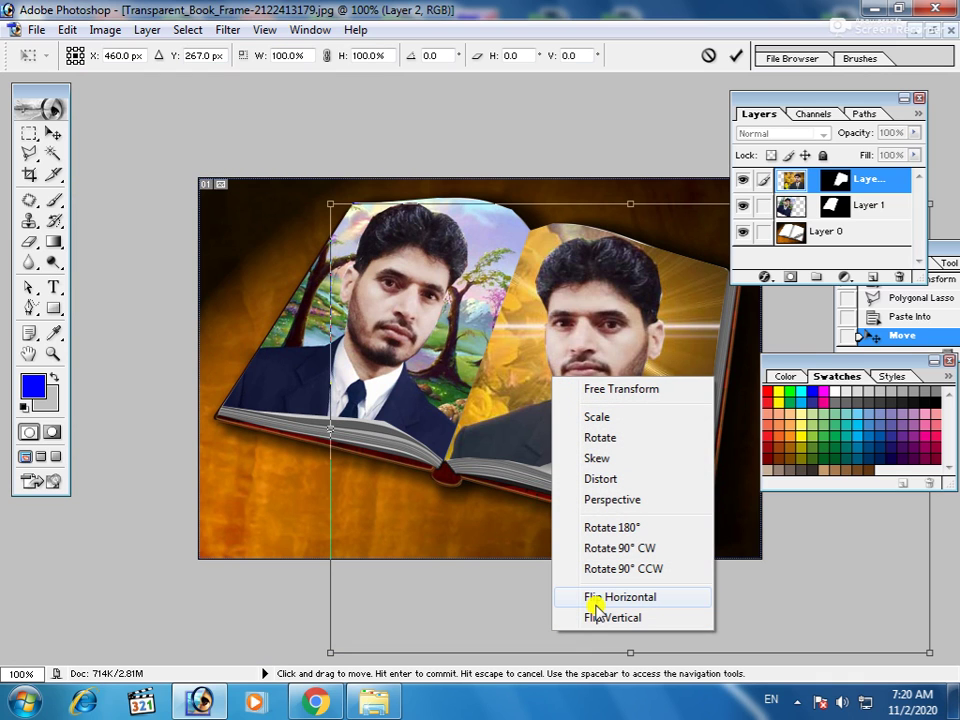
click(595, 603)
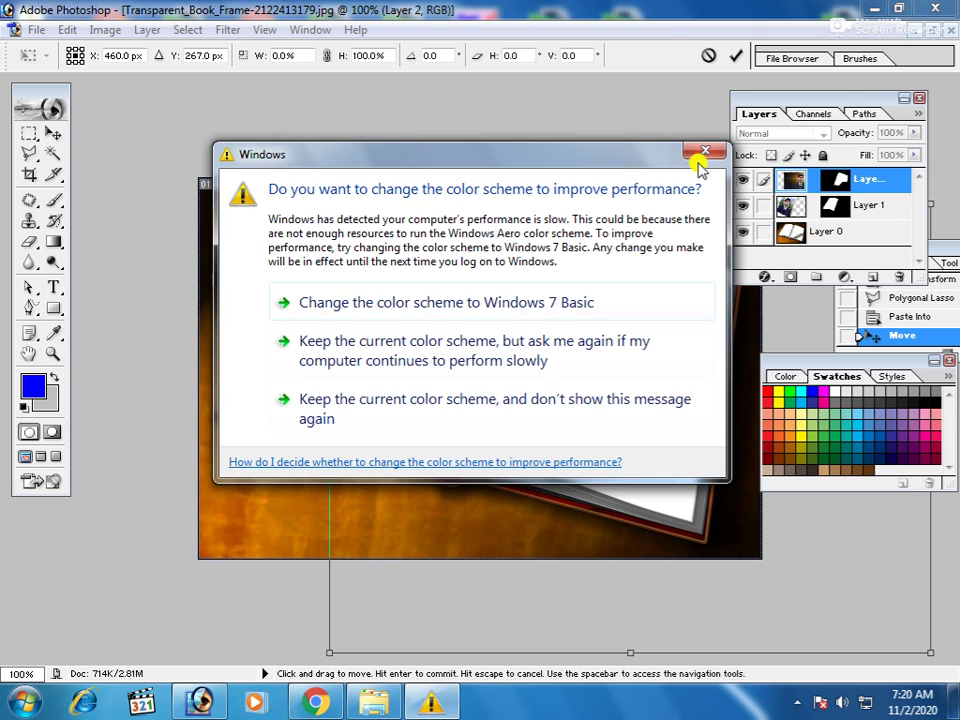
click(701, 155)
- Try flipping the portrait vertically and back, and compare it with and without the horizontal flip, ending on the flipped version
right_click(577, 330)
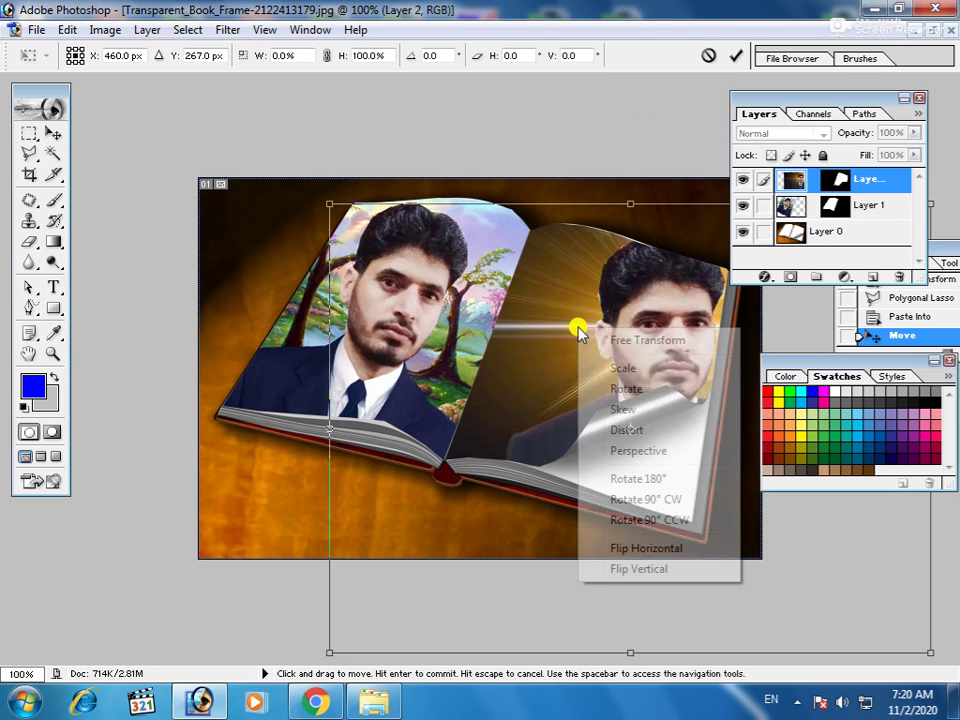
click(624, 572)
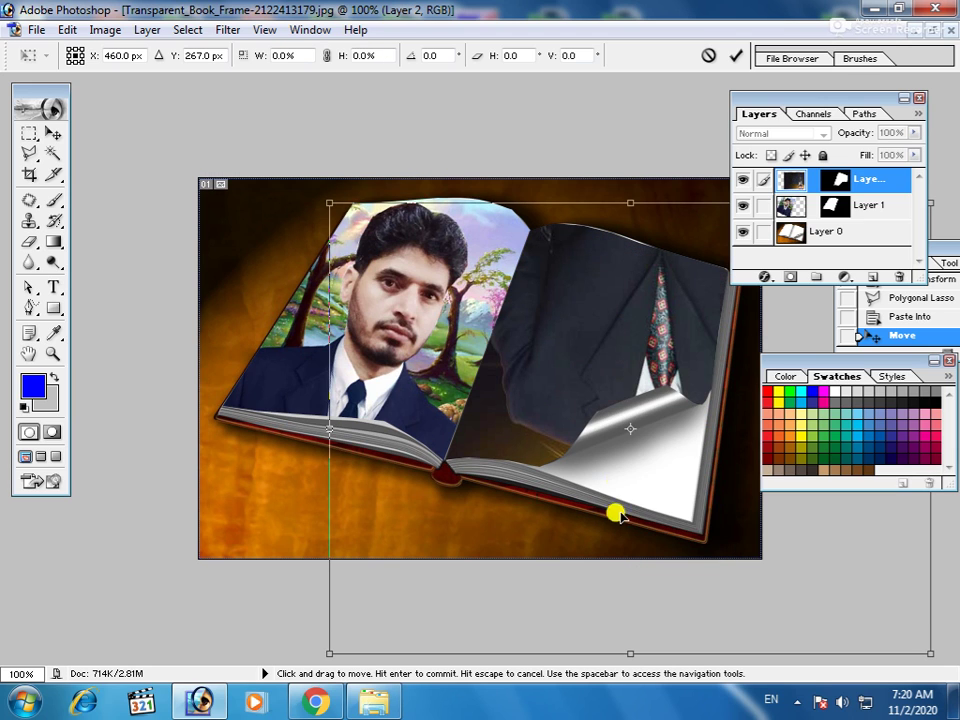
right_click(617, 341)
click(645, 580)
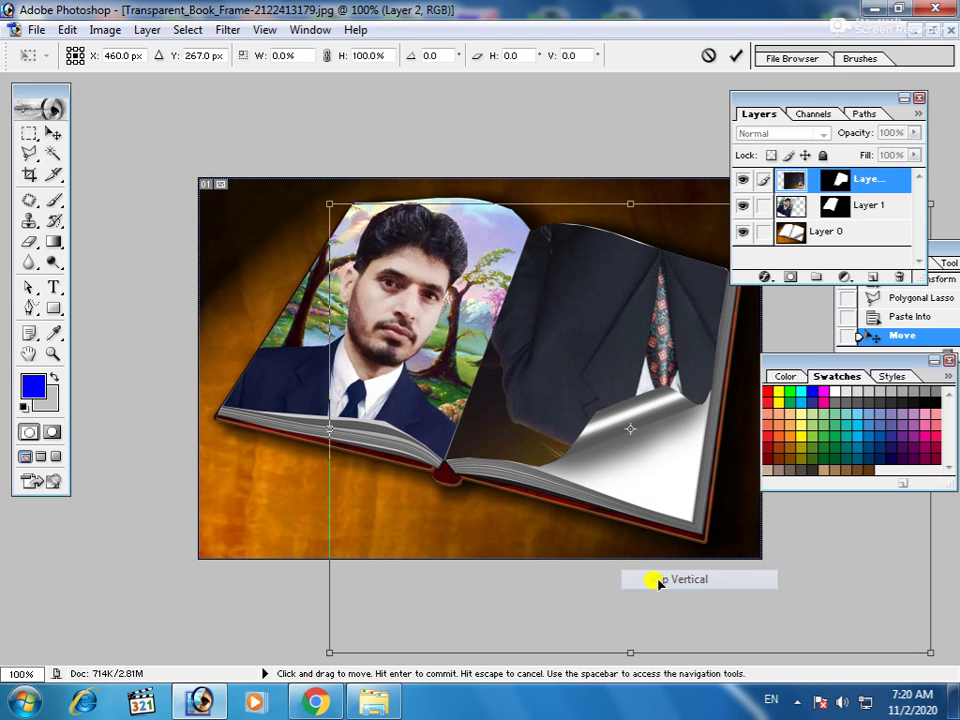
right_click(570, 347)
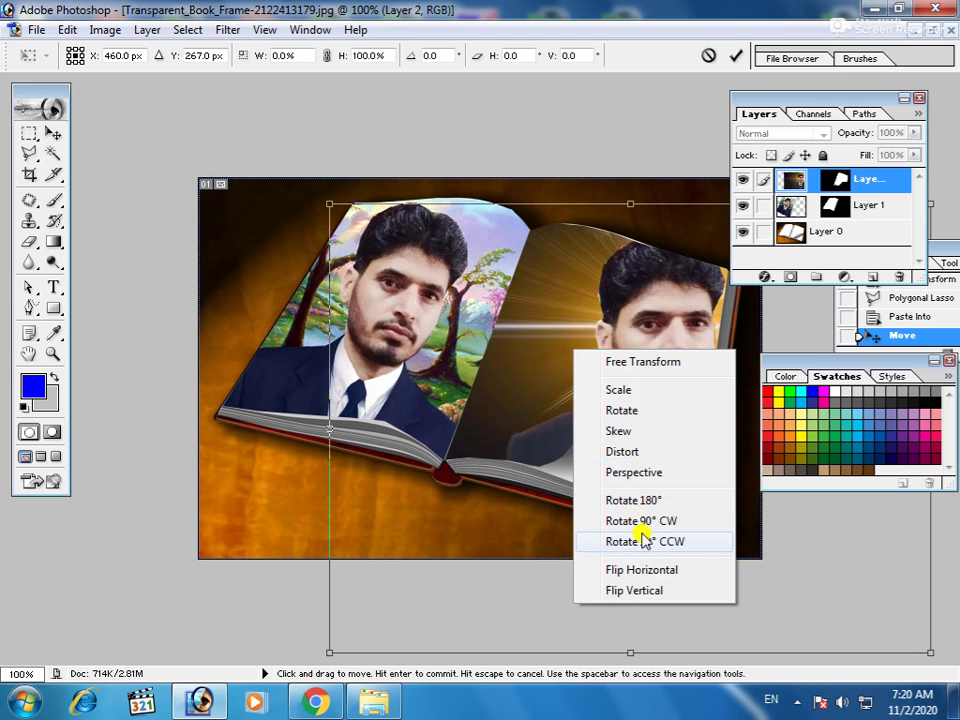
click(648, 572)
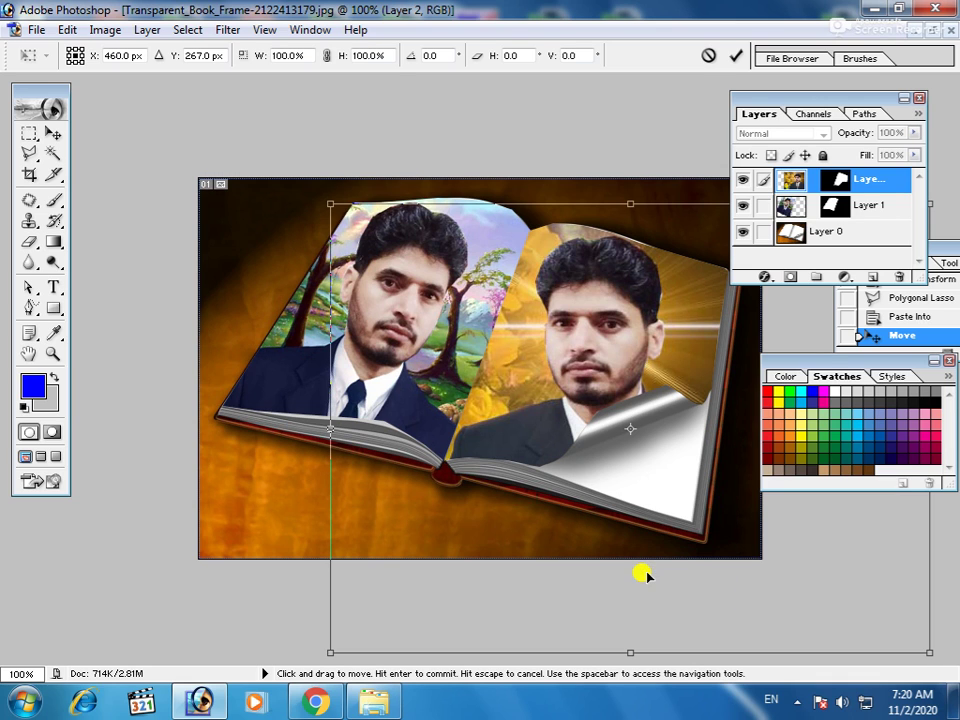
right_click(578, 370)
click(639, 584)
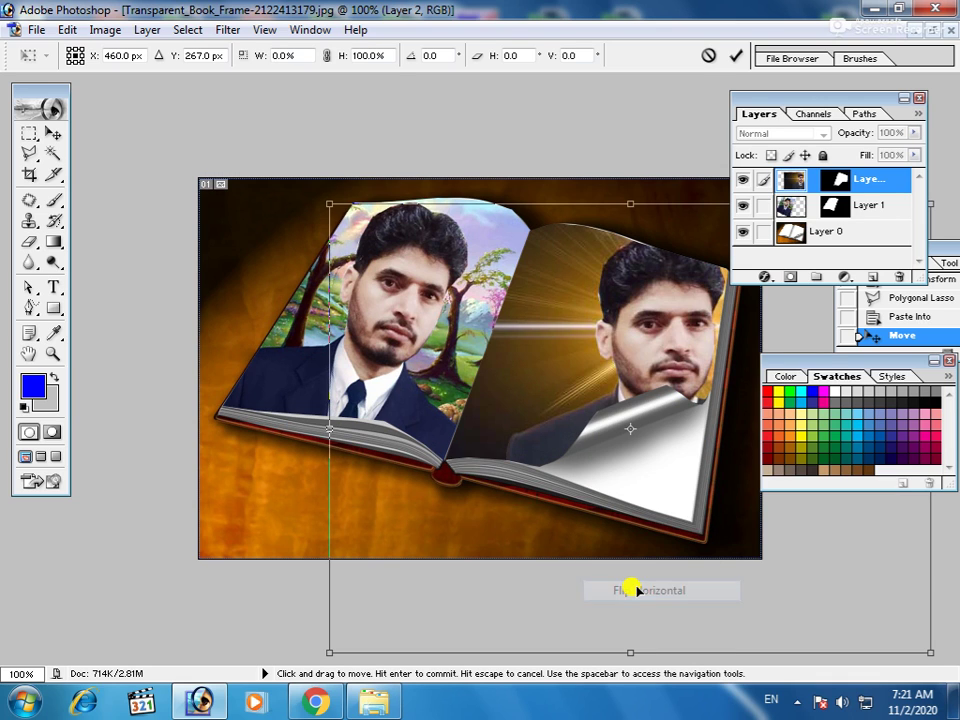
- Reposition the flipped portrait on the right page, rotate it to about 21°, and narrow it to about 74% width
drag(525, 410, 469, 399)
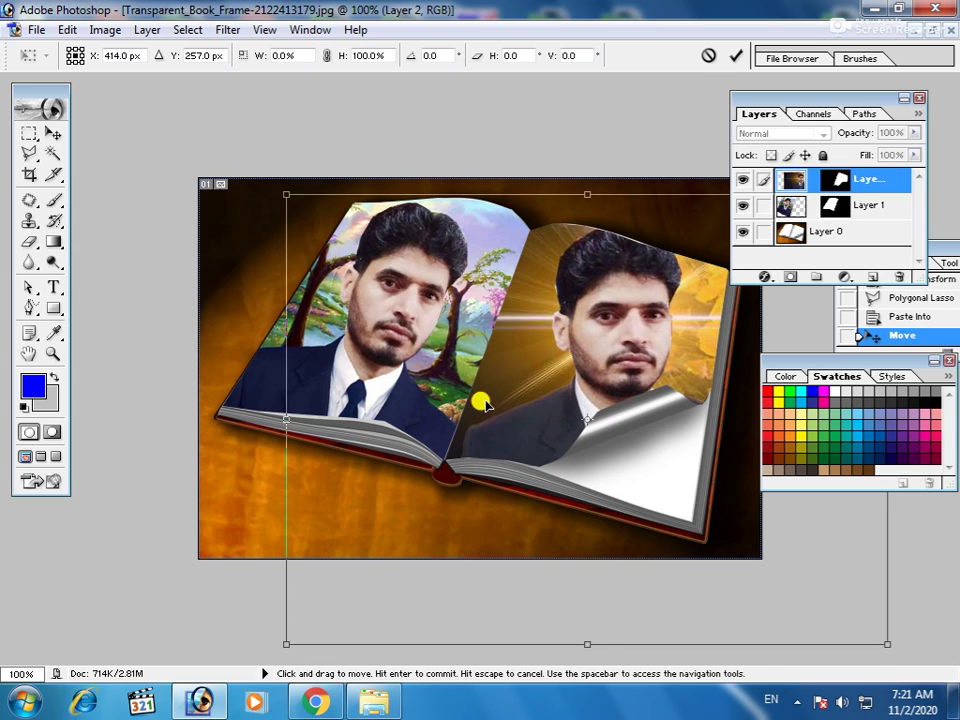
drag(210, 452, 217, 347)
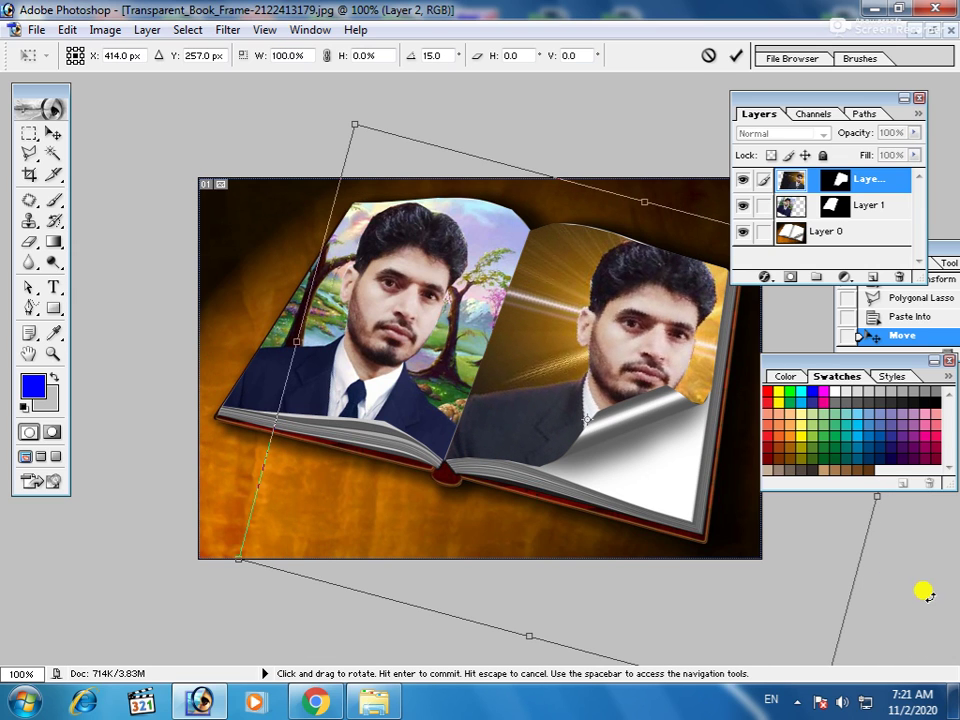
drag(866, 550, 799, 551)
drag(859, 523, 796, 488)
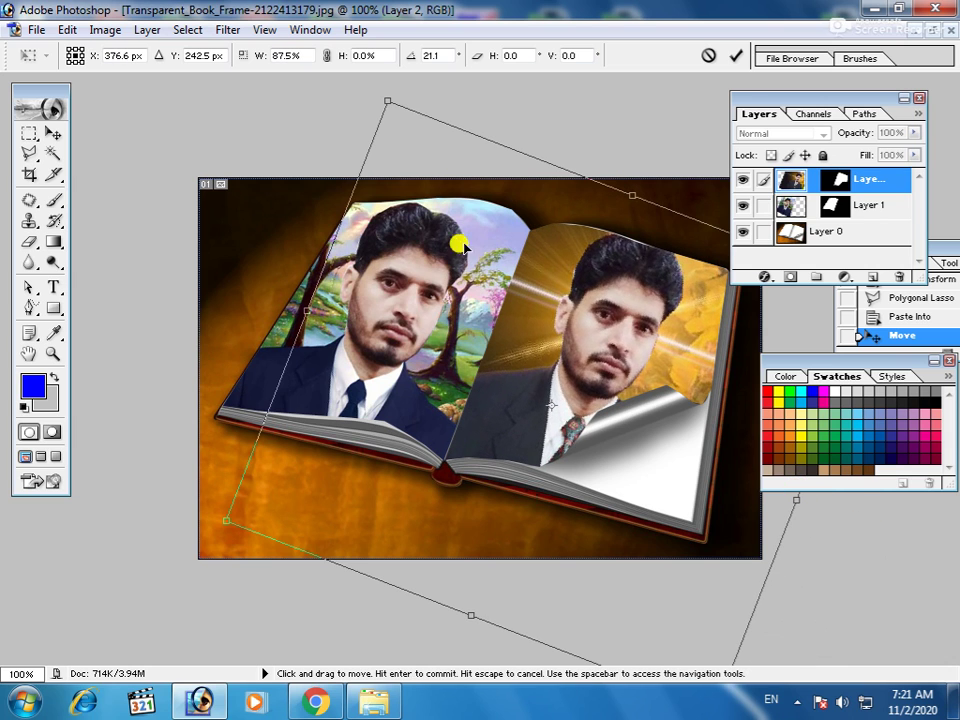
drag(315, 268, 381, 340)
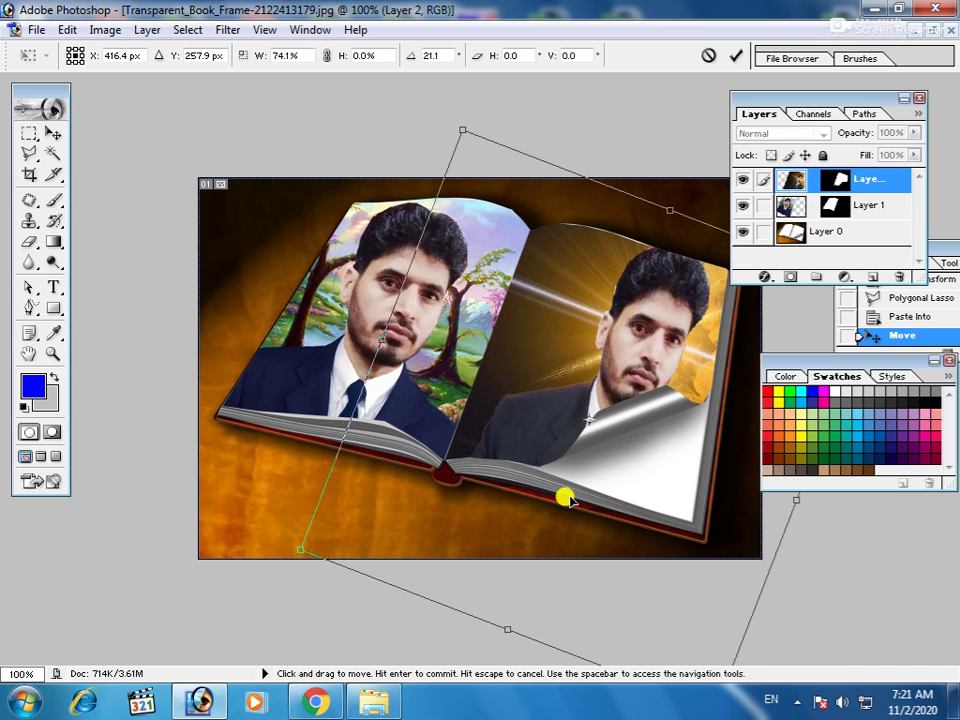
- Scale the rotated portrait down further to about 61% width and 62% height around the right page
alt+click(583, 411)
drag(677, 497, 641, 469)
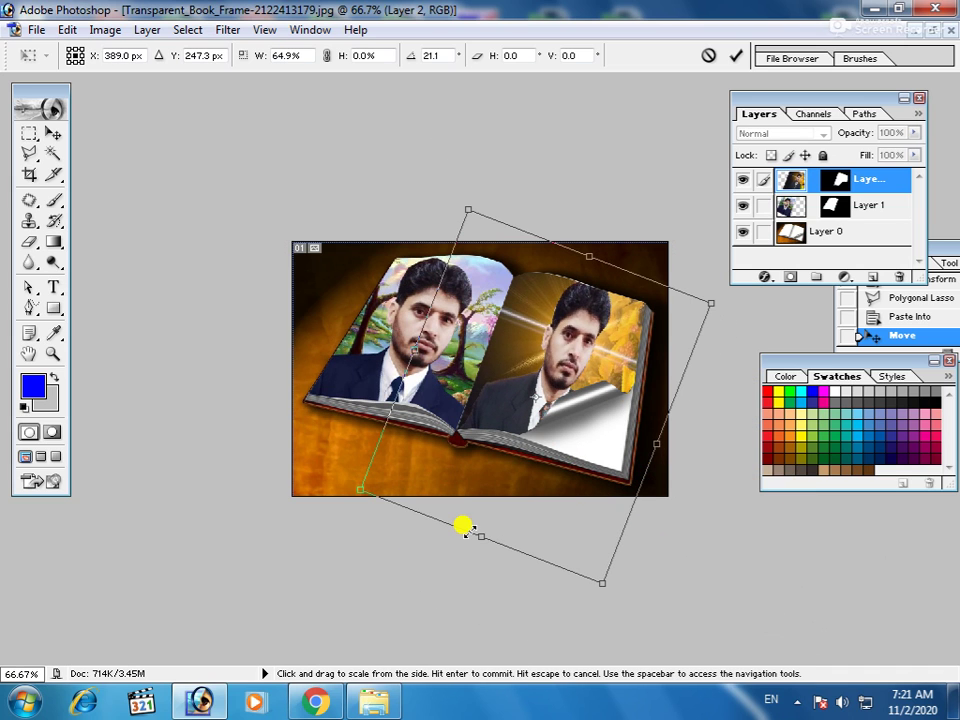
drag(464, 525, 503, 431)
drag(589, 257, 585, 268)
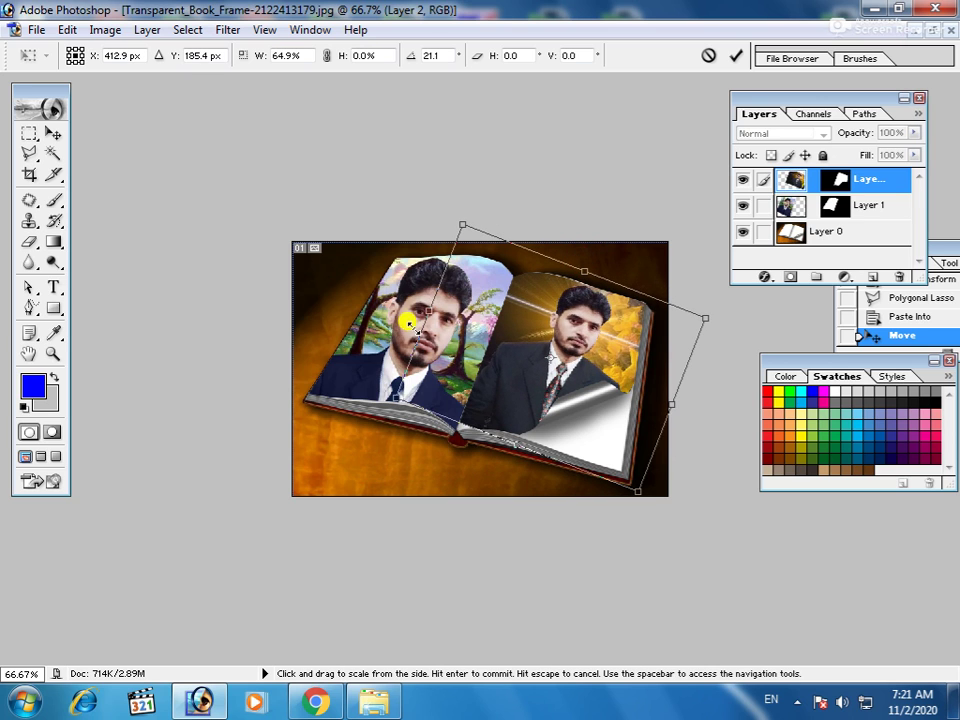
drag(423, 316, 443, 310)
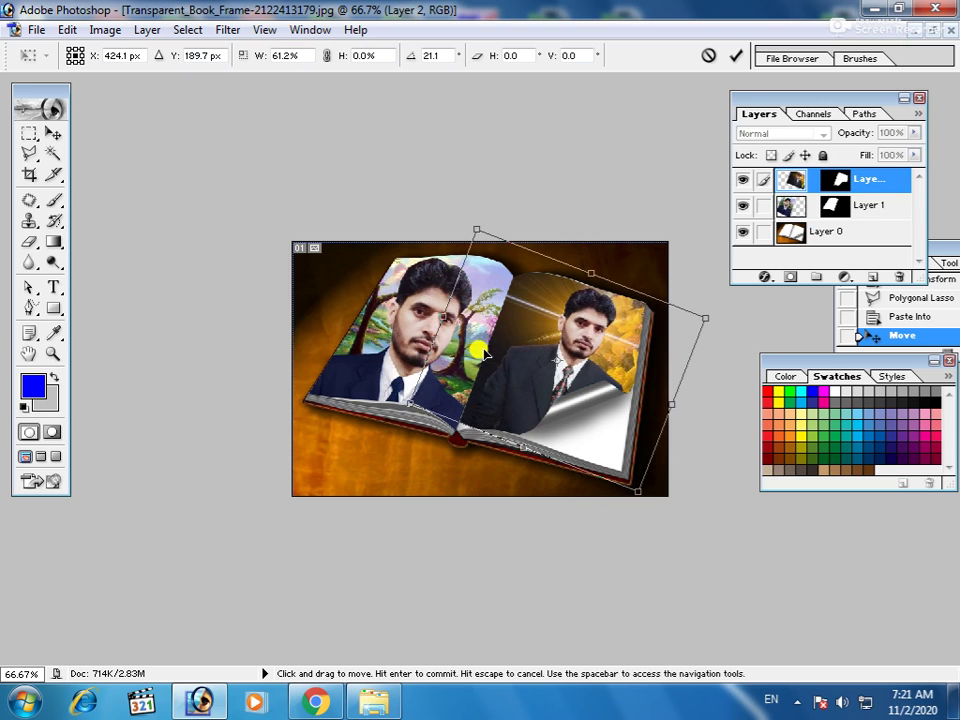
- Flip the portrait horizontally again and rotate it to about 16° to follow the right page's slant
right_click(565, 370)
click(617, 583)
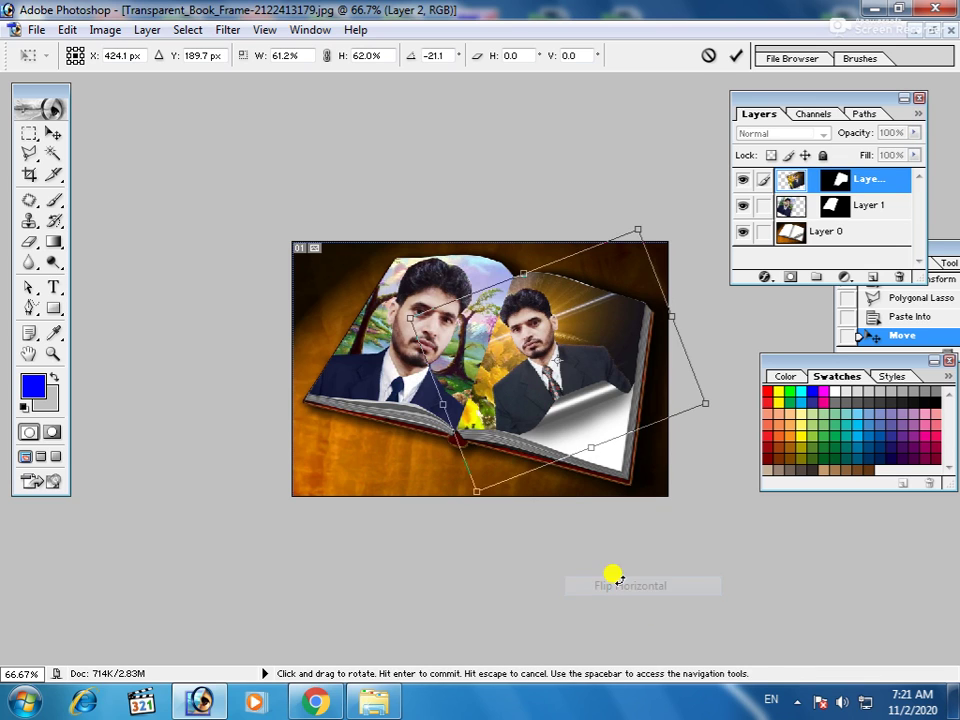
drag(389, 431, 361, 261)
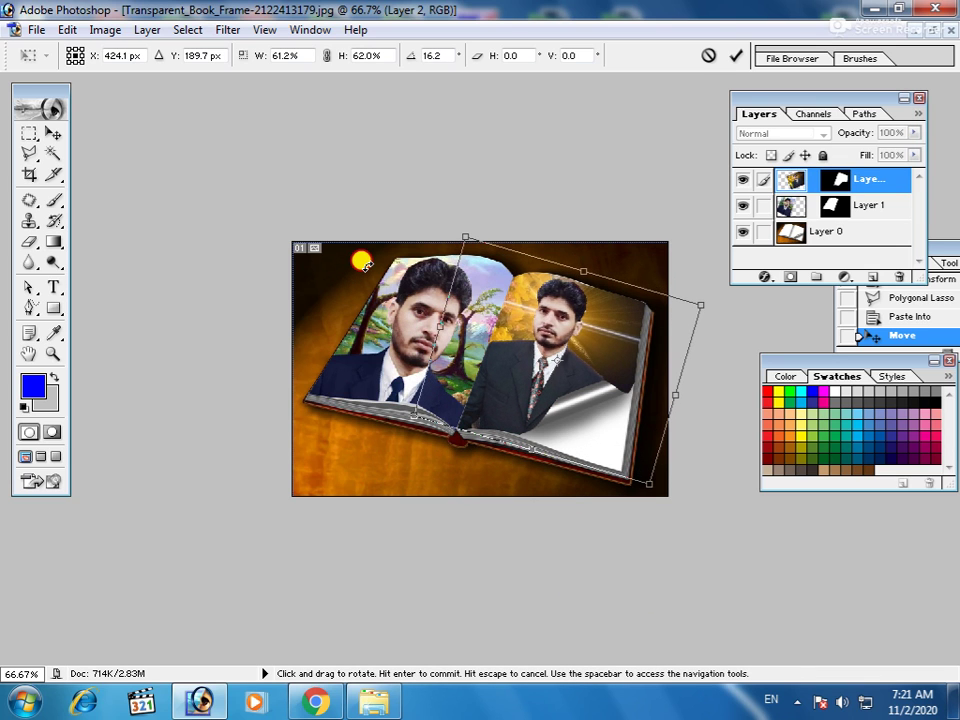
- Resize the portrait to about 53% by 62% so it fits the right page, and apply the transform
drag(432, 324, 455, 352)
mouse_move(602, 274)
mouse_down()
mouse_move(593, 284)
mouse_move(583, 272)
mouse_up()
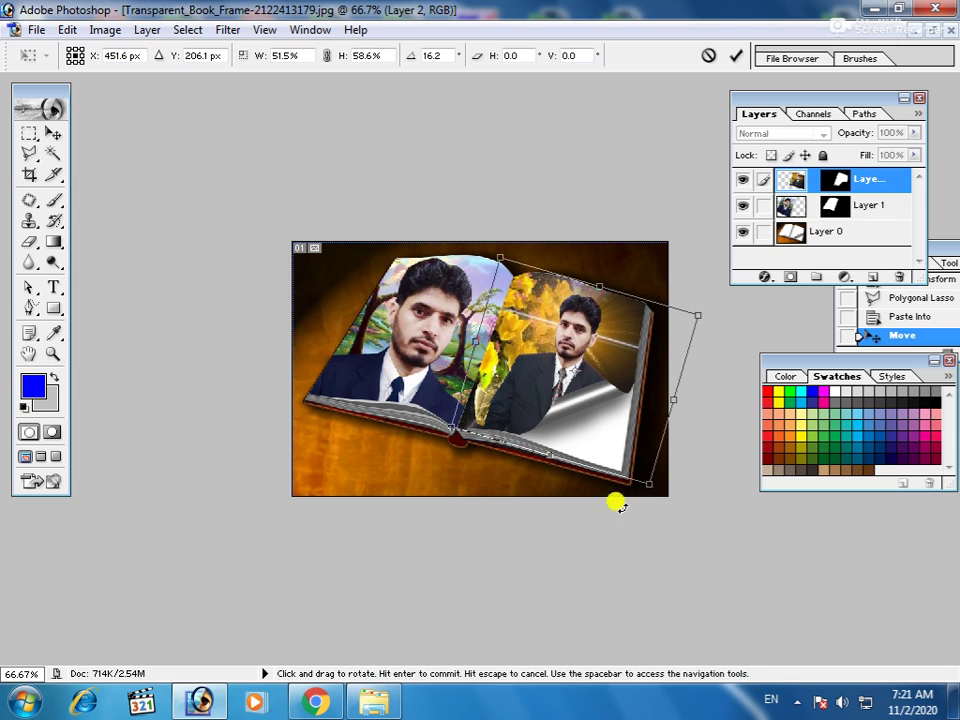
drag(645, 482, 649, 486)
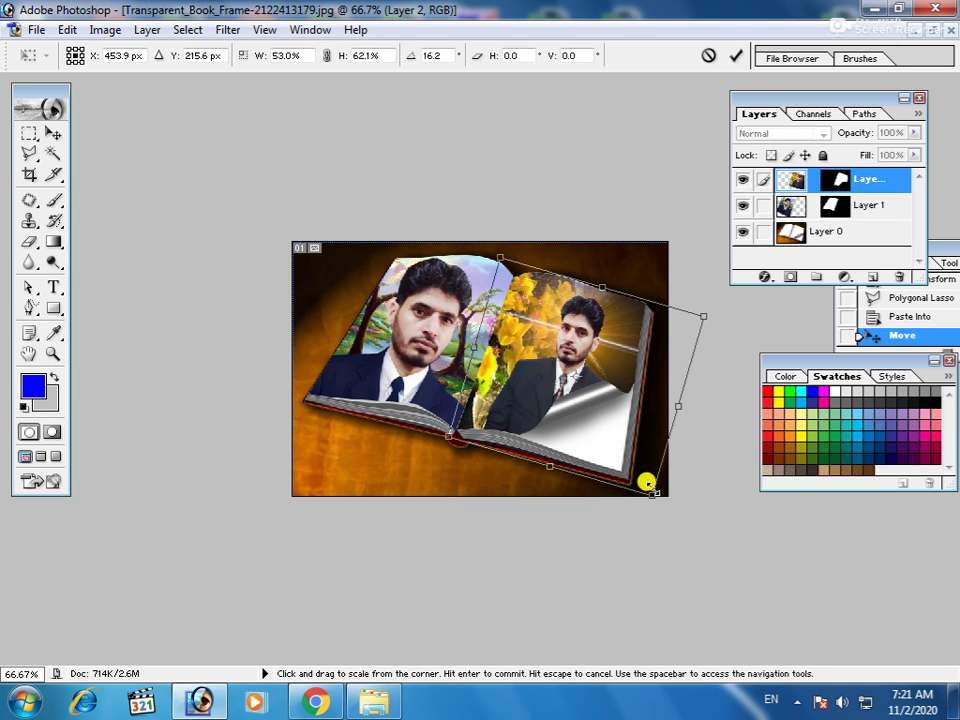
key(Return)
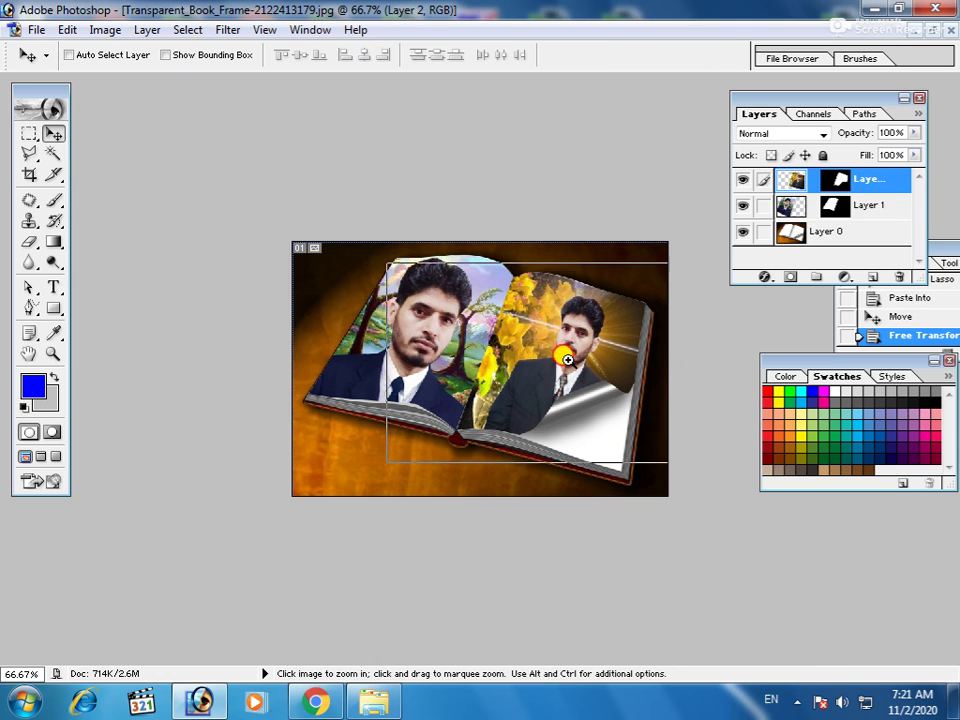
ctrl+click(563, 350)
ctrl+click(565, 355)
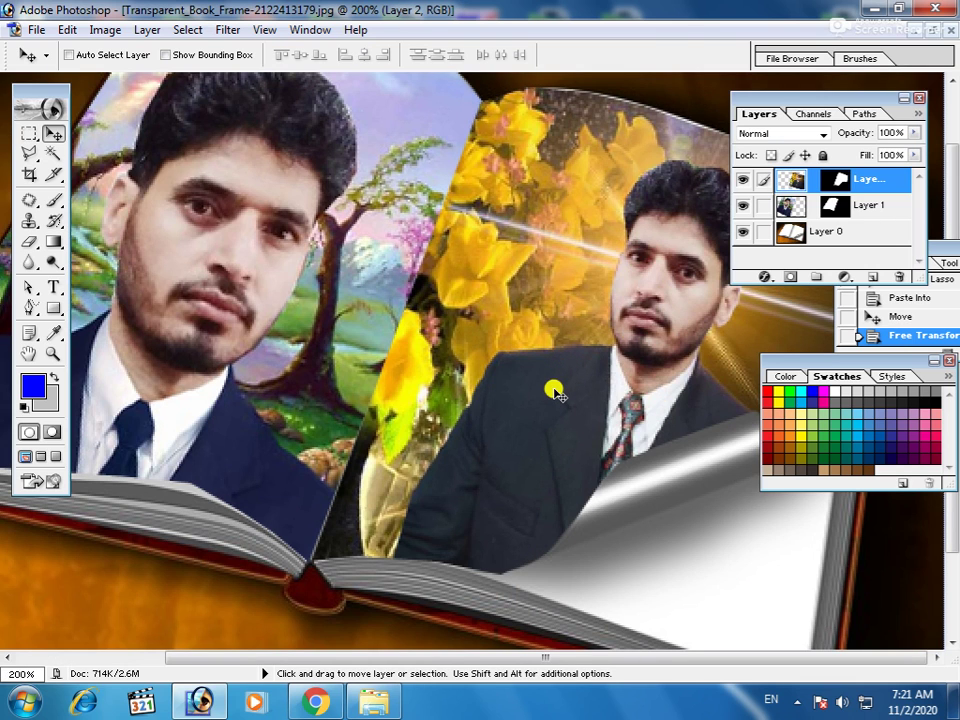